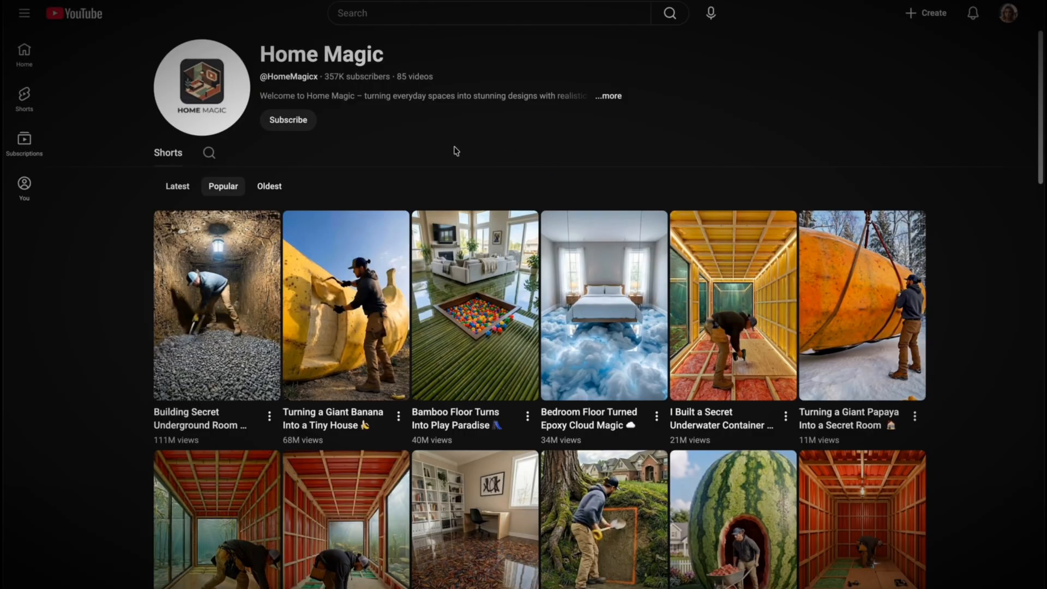
scroll(456, 151, "down", 3)
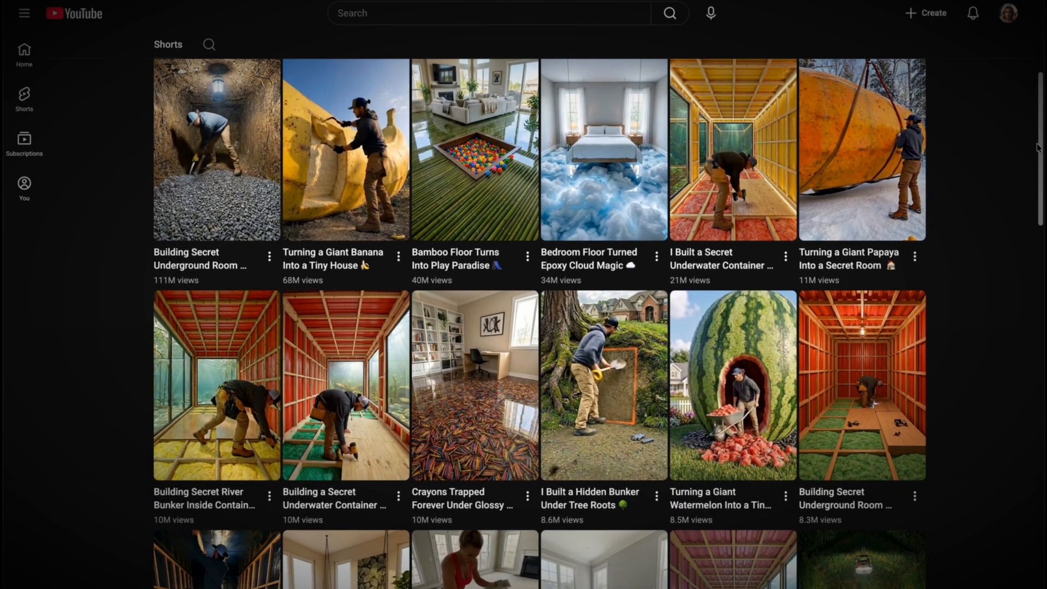
scroll(745, 74, "up", 2)
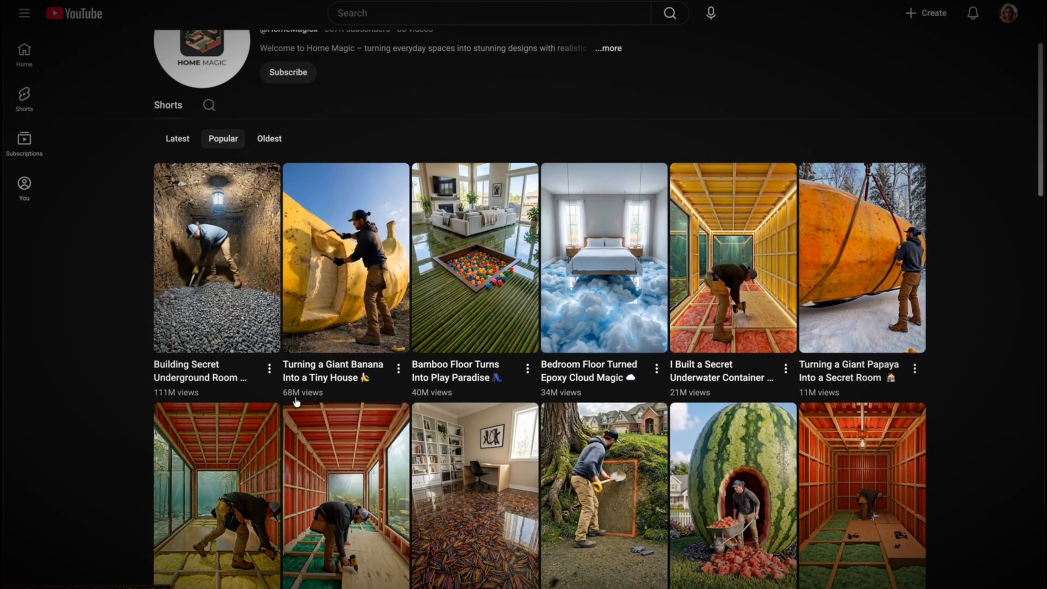
left_click_drag(734, 144, 820, 144)
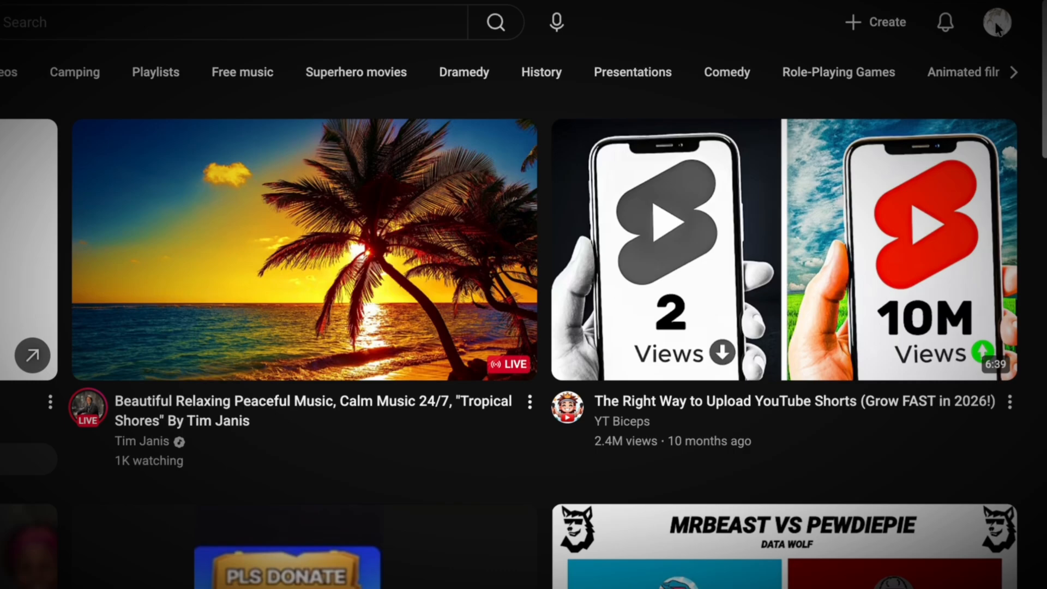
- Create an additional channel named "homes" from the account's full list of channels
left_click(998, 25)
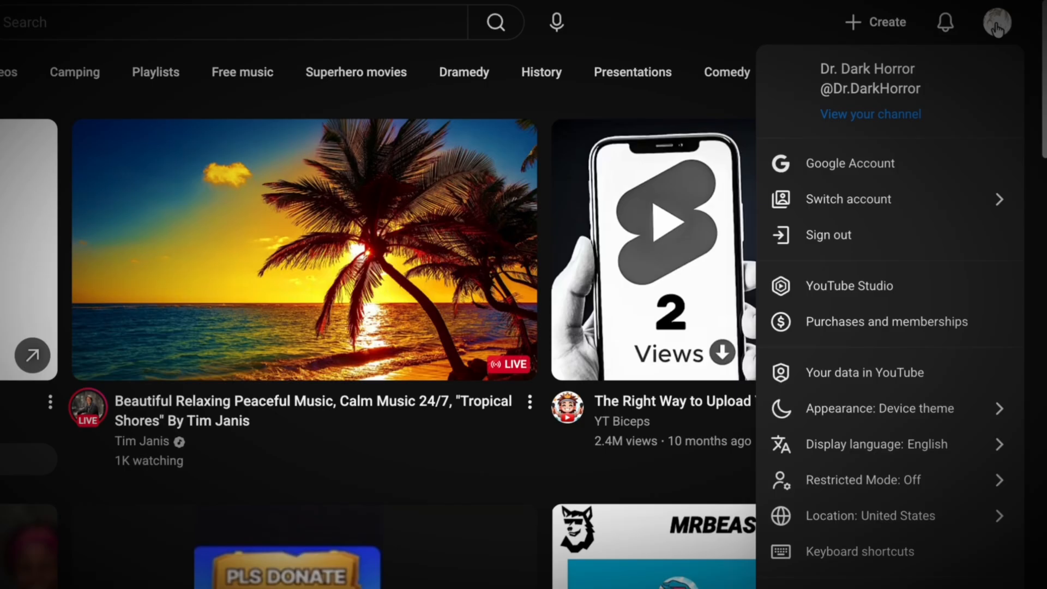
left_click(905, 202)
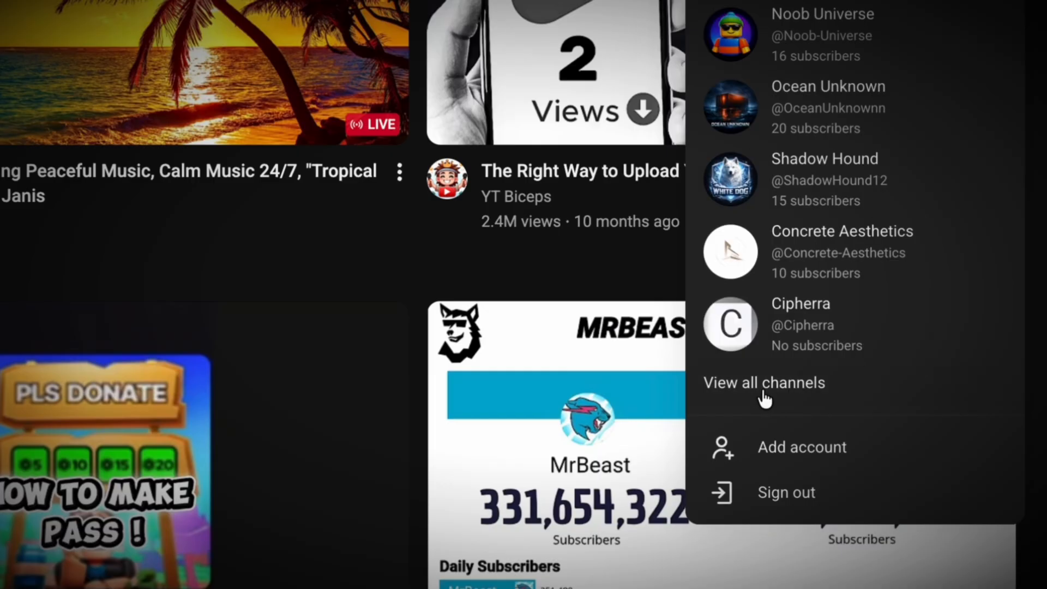
left_click(763, 383)
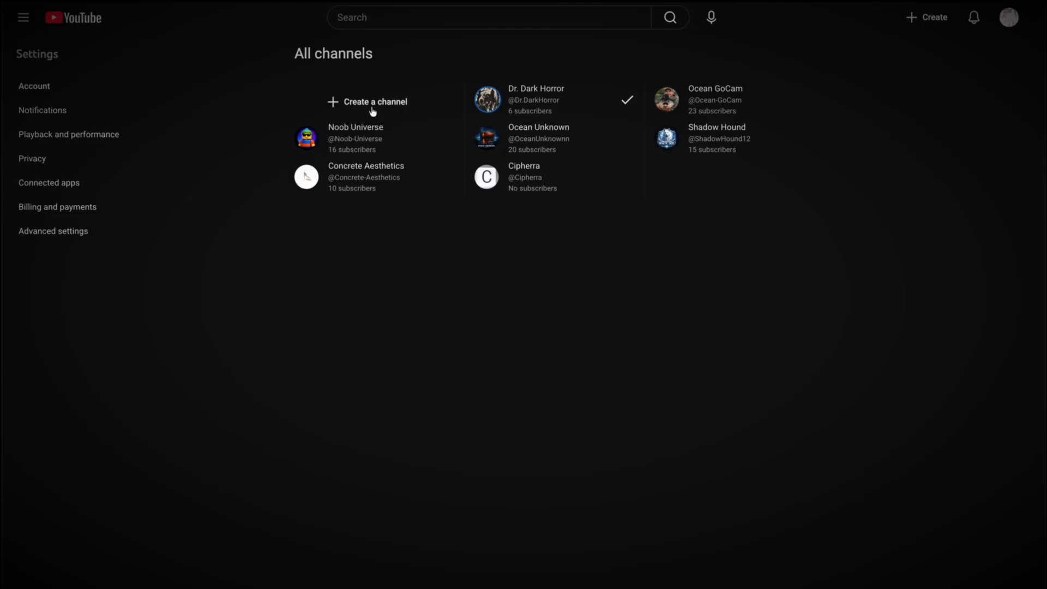
left_click(342, 103)
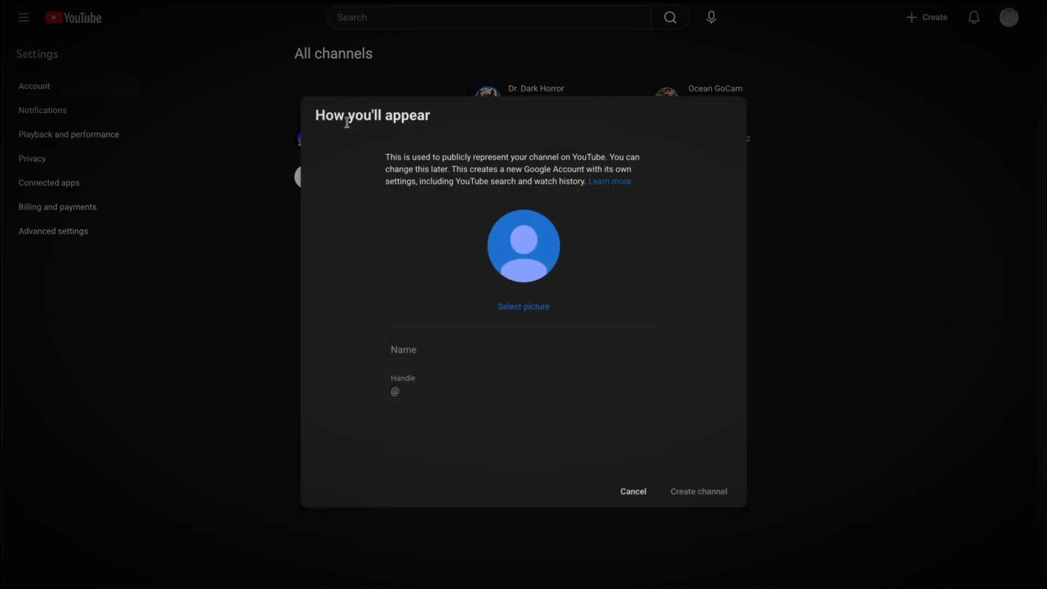
type("homes")
key("Tab")
left_click(698, 493)
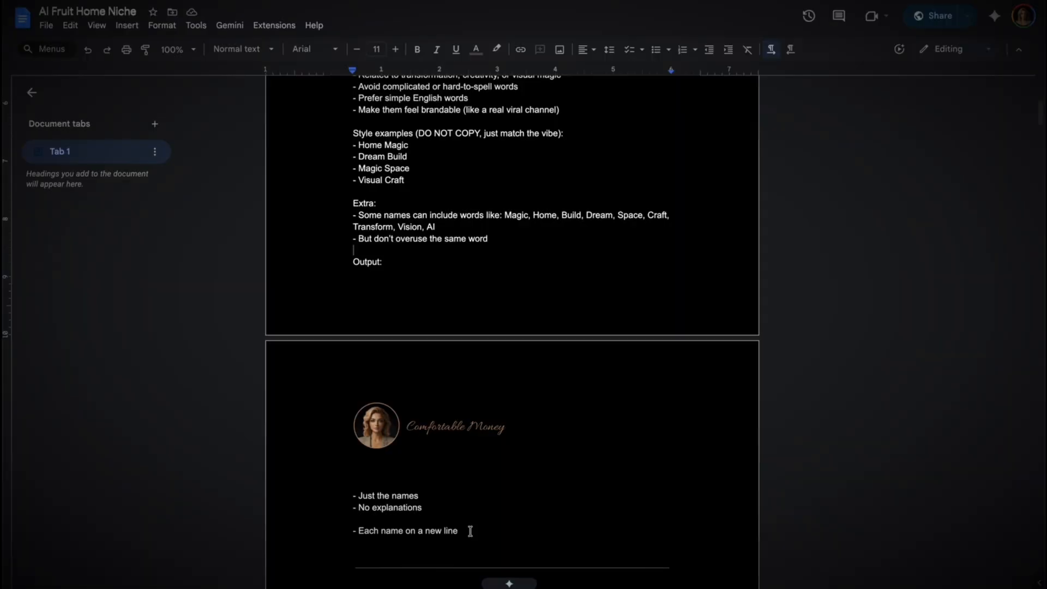
- Copy the channel-name prompt from the AI Fruit Home Niche document and submit it to ChatGPT for 30 name ideas inspired by Home Magic
left_click_drag(467, 530, 353, 235)
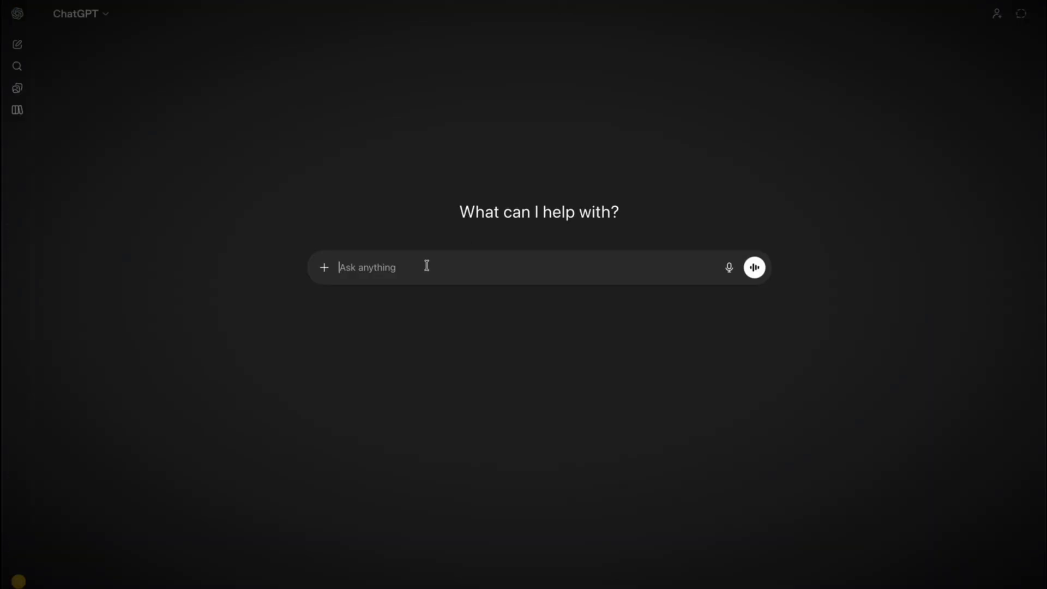
type("Generate 30 unique YouTube channel name ideas inspired by the style of \"Home Magic\" and \"HomeMagicX\".  Requirements: - Short (1–3 words max) - Easy to remember - Clean and modern - Slightly mysterious or magical vibe - Related to transformation, creativity, or visual magic - Avoid complicated or hard-to-spell words - Prefer simple English words - Make them feel brandable (like a real viral channel)  Style examples (DO NOT COPY, just match the vibe): - Home Magic - Dream Build - Magic Space - Visual Craft  Extra: - Some names can include words like: Magic, Home, Build, Dream, Space, Craft, Transform, Vision, AI - But don't overuse the same word  Output: - Just the names - No explanations - Each name on a new line")
key("Return")
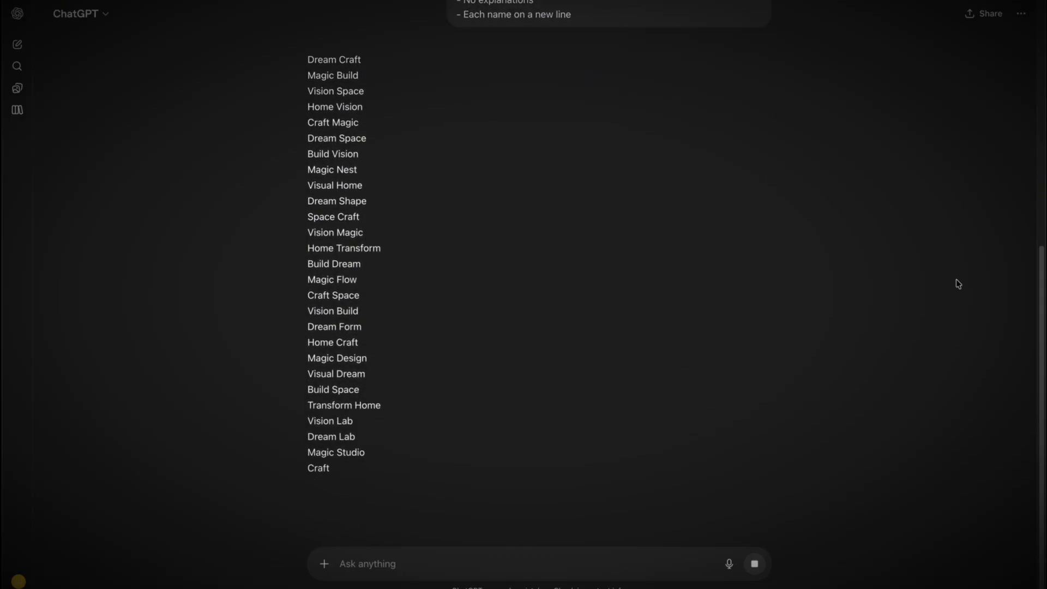
- Take the suggested name Visual Dream and set it as the channel name in YouTube Studio, with Visual_Dream1 as the handle
left_click_drag(309, 276, 368, 276)
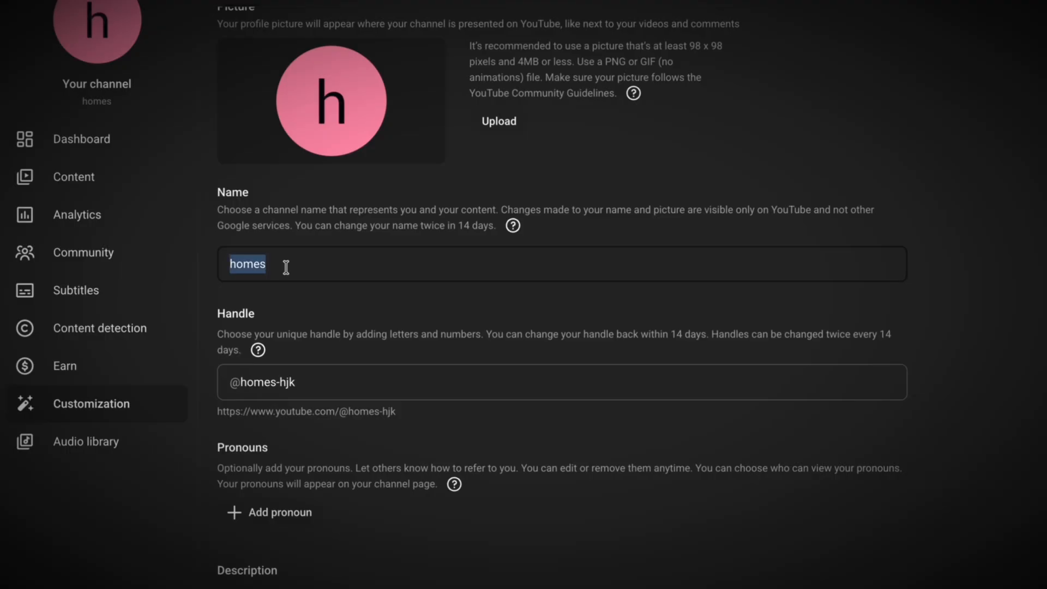
left_click(325, 384)
key("ctrl+a")
type("Visual_Dream1")
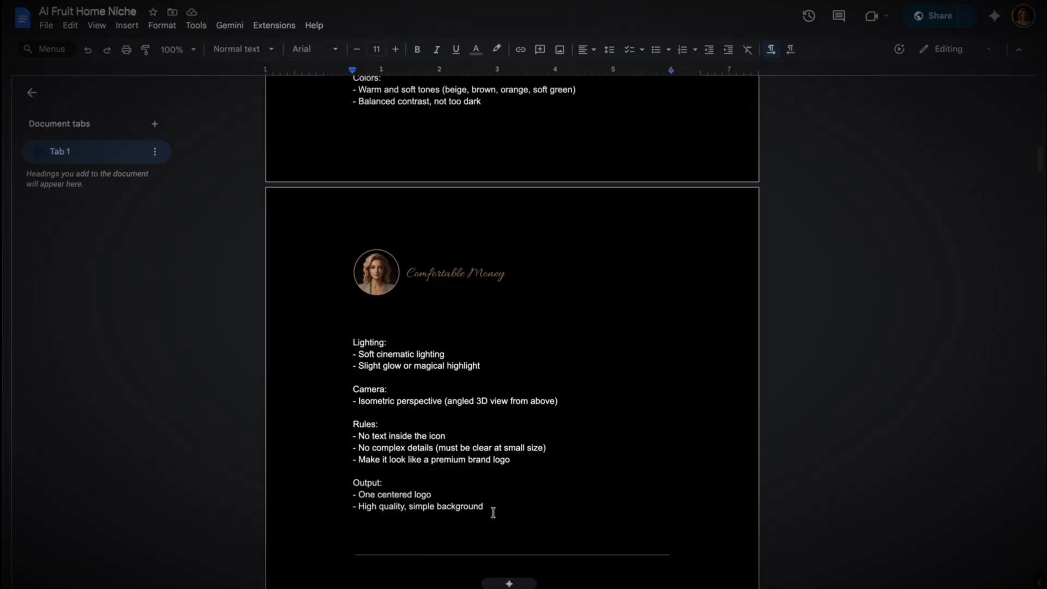
- Generate a logo in ChatGPT from the document's logo prompt, download it, and apply it as the channel picture in YouTube Studio
left_click_drag(491, 511, 351, 248)
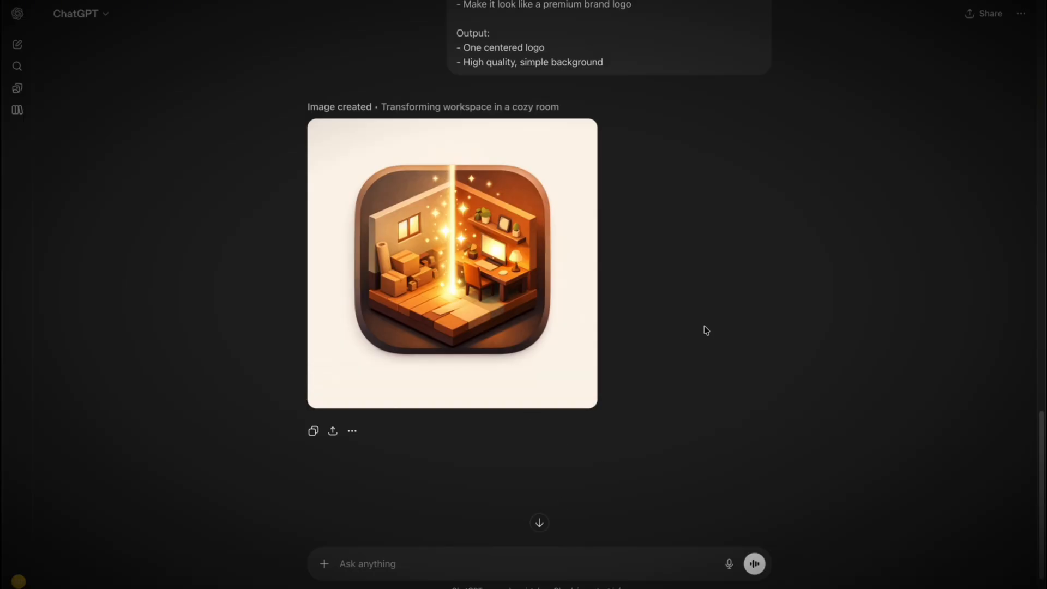
left_click(373, 394)
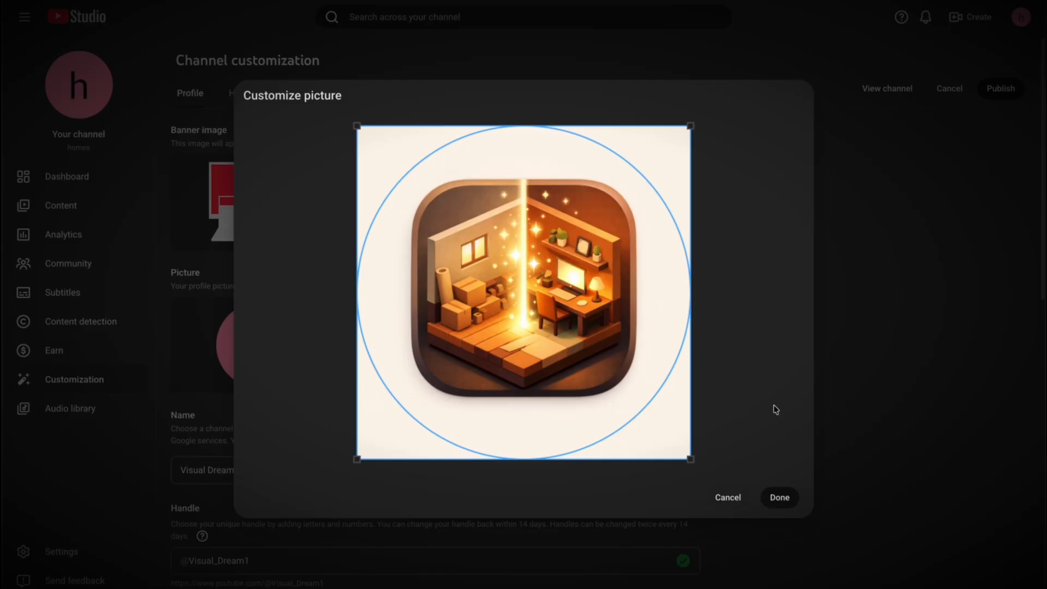
left_click(780, 498)
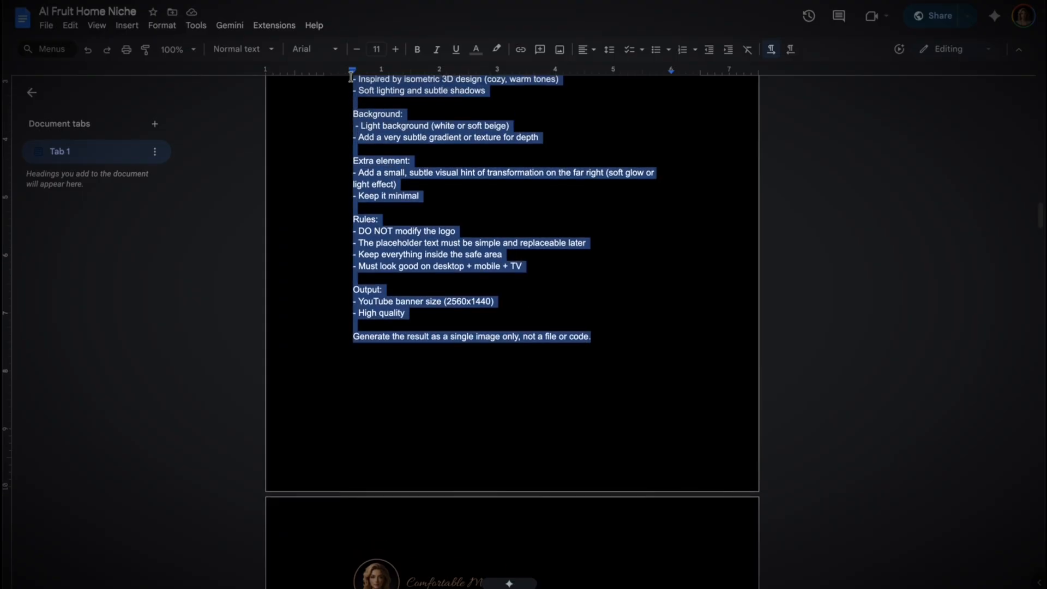
- Submit the document's YouTube banner prompt to ChatGPT with the logo attached, replacing the CHANNEL NAME placeholder with Visual Dream
scroll(511, 273, "down", 5)
left_click(352, 284, "shift")
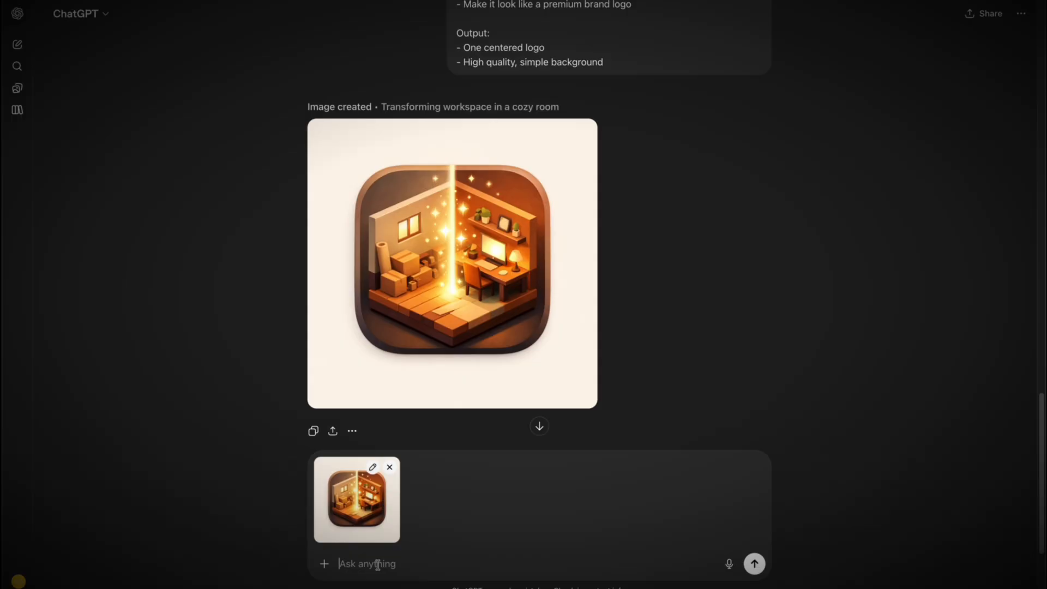
key("ctrl+v")
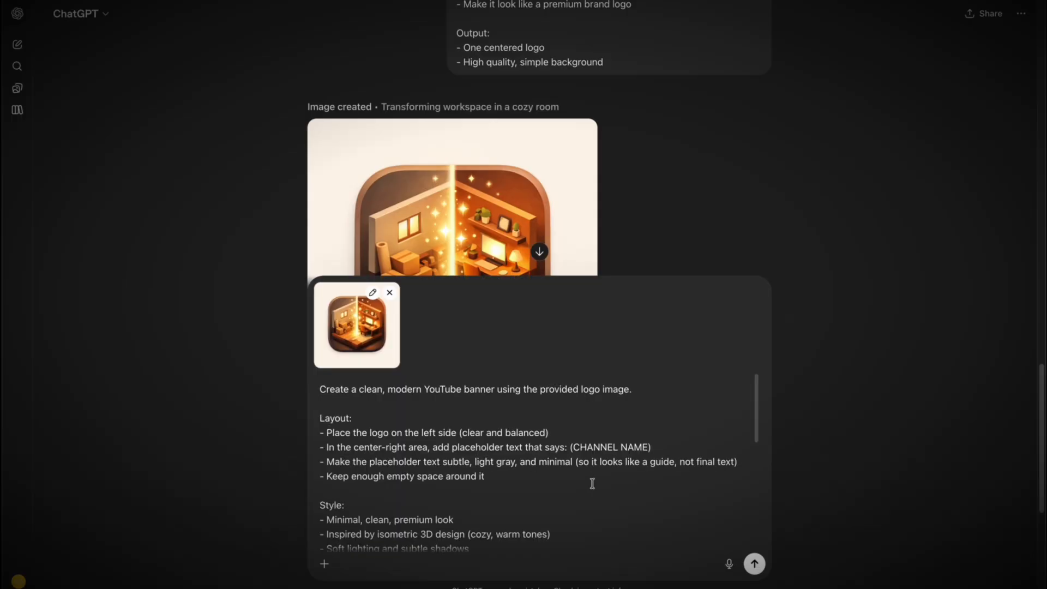
left_click_drag(572, 447, 618, 447)
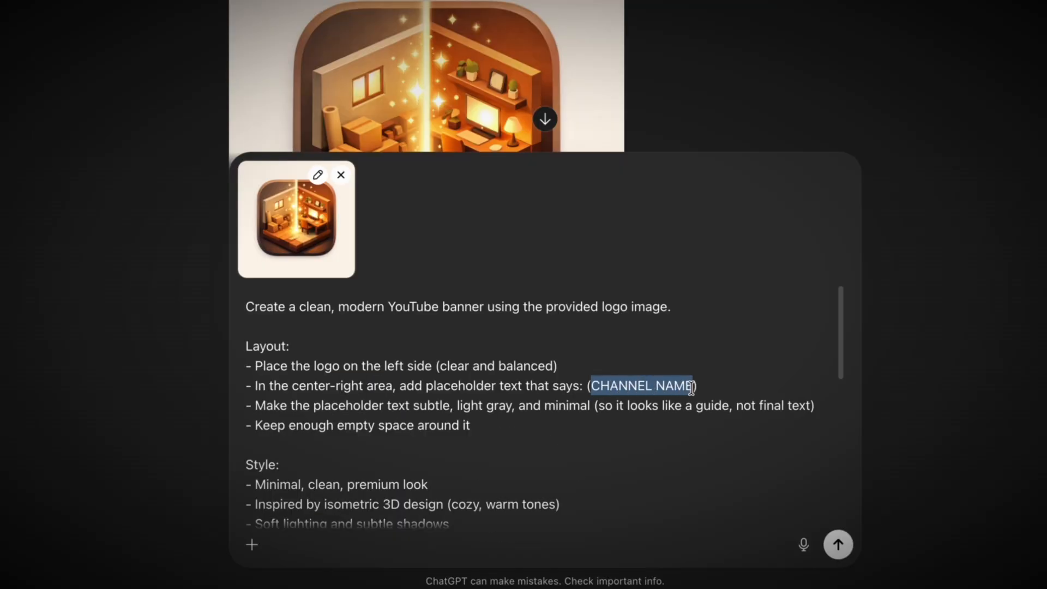
type("Visual Dream")
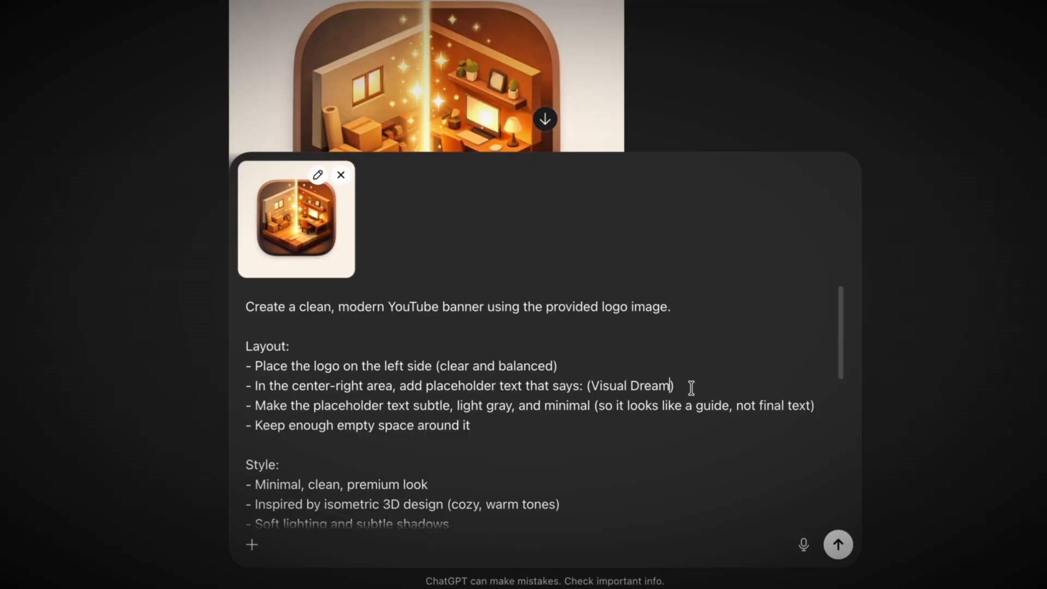
key("Return")
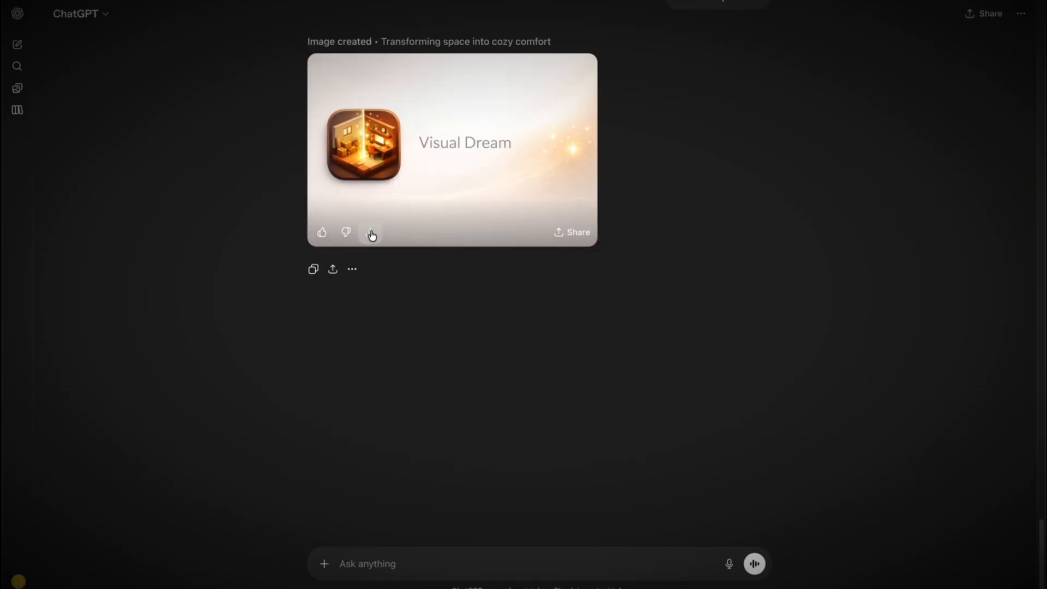
- Download the generated Visual Dream banner and apply it as the channel's banner image in YouTube Studio
left_click(372, 235)
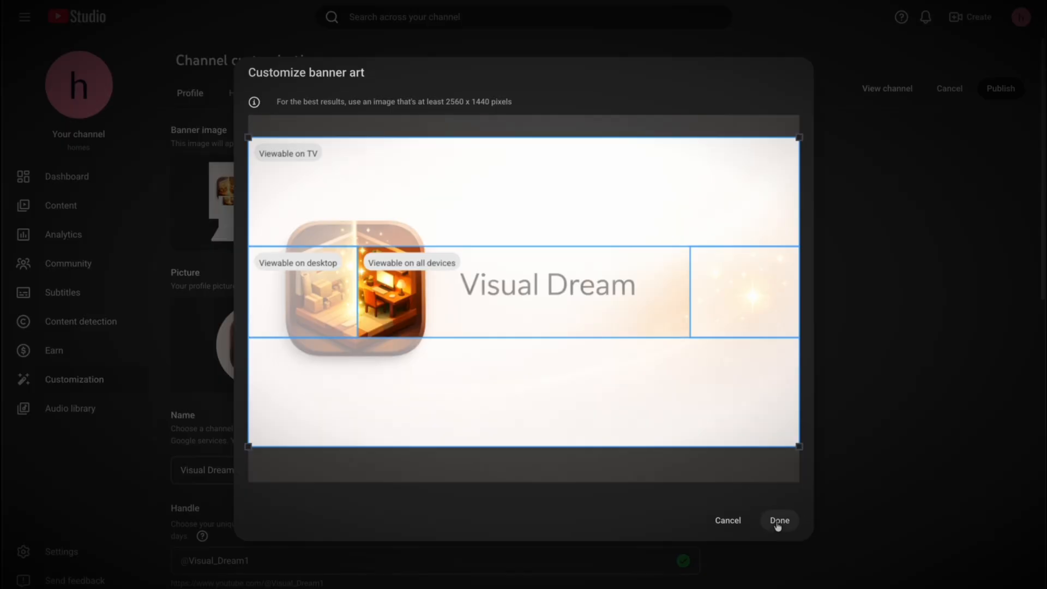
left_click(779, 523)
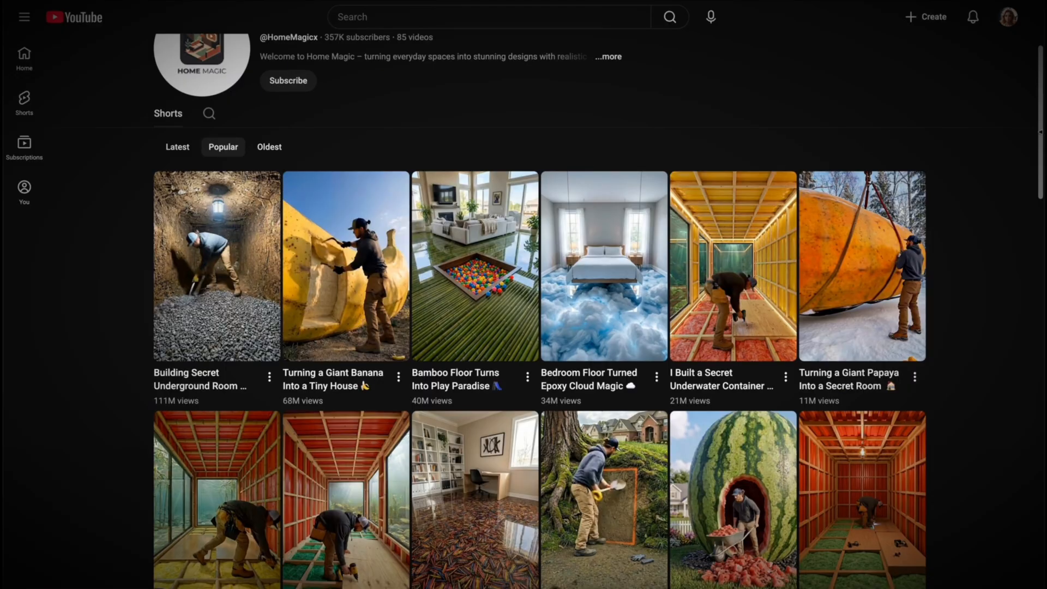
- Copy the share link of the Home Magic channel from its channel details on YouTube
left_click_drag(1041, 134, 1021, 169)
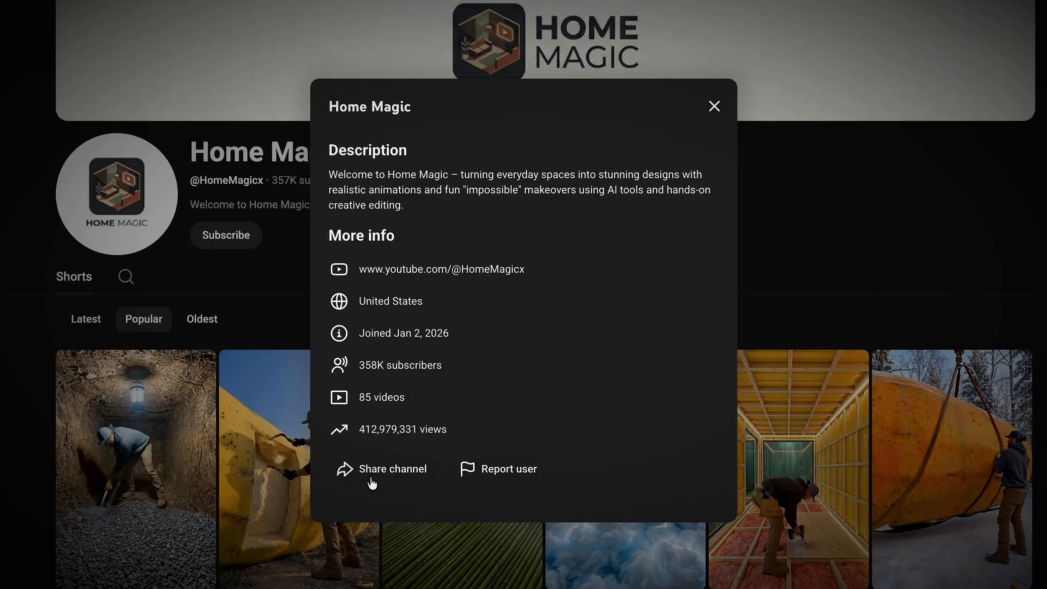
left_click(373, 480)
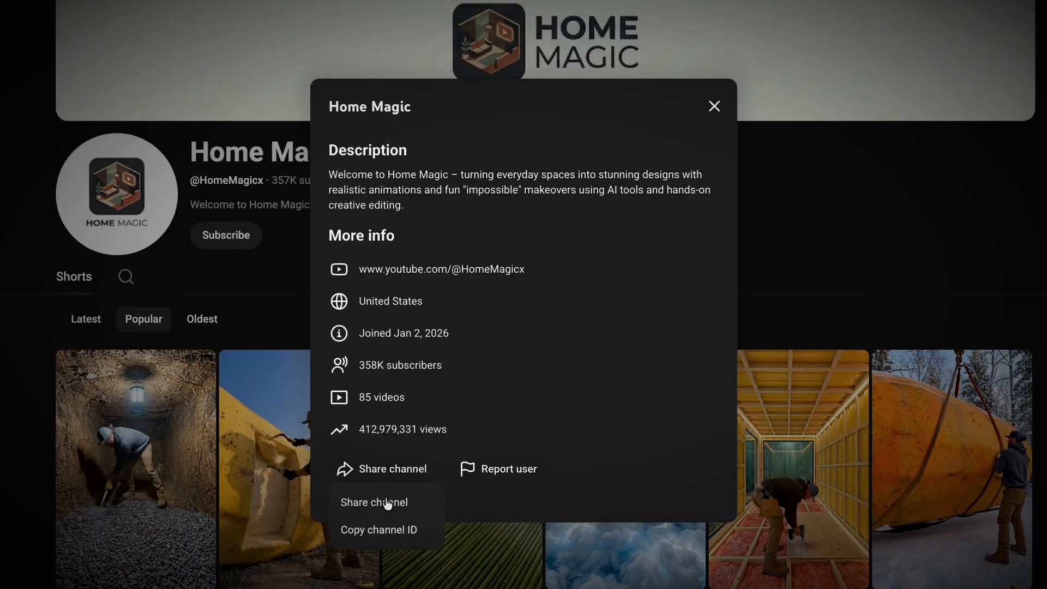
left_click(388, 504)
left_click(649, 354)
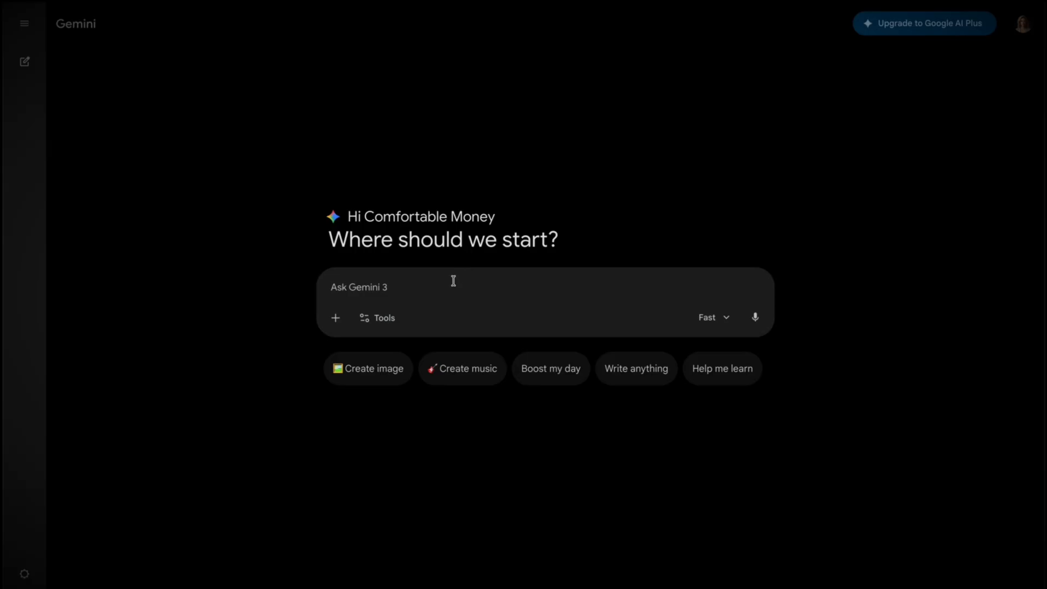
- Ask Gemini "Analyze this channel in detail:" with the Home Magic channel link, and read through the analysis
key("ctrl+v")
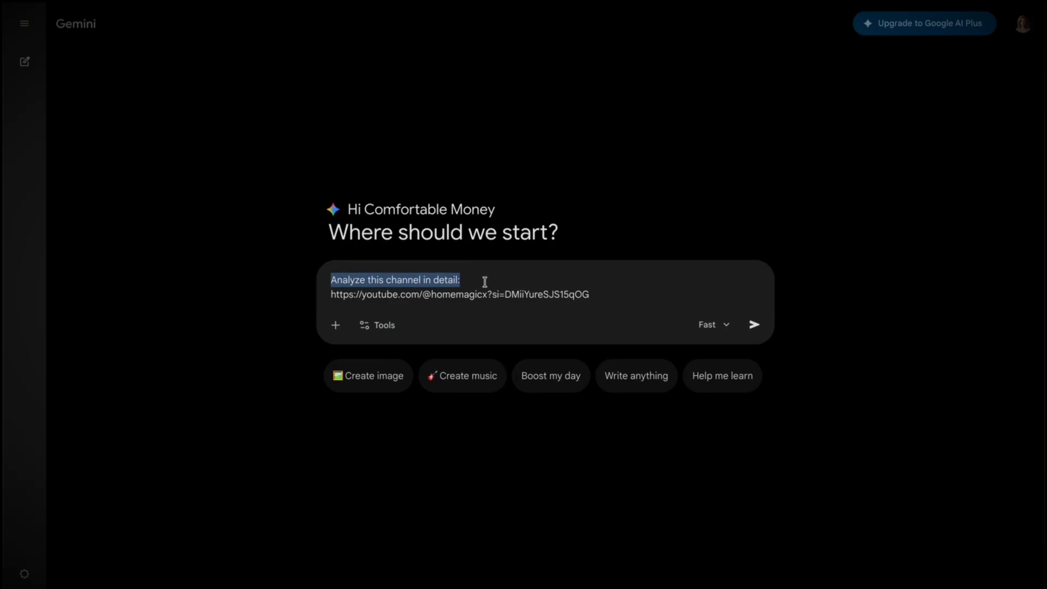
left_click(754, 324)
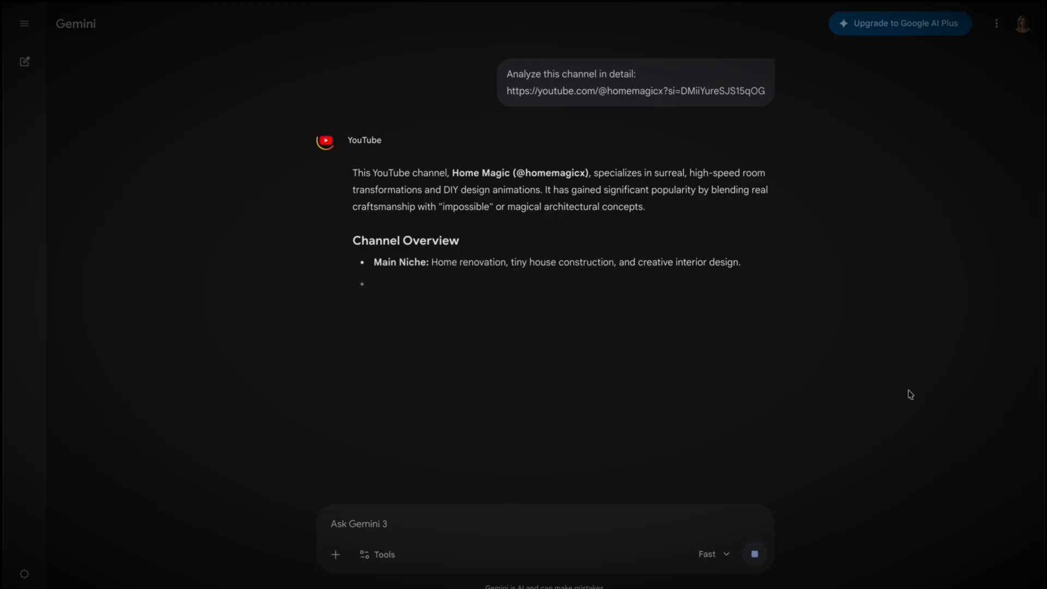
scroll(910, 394, "up", 12)
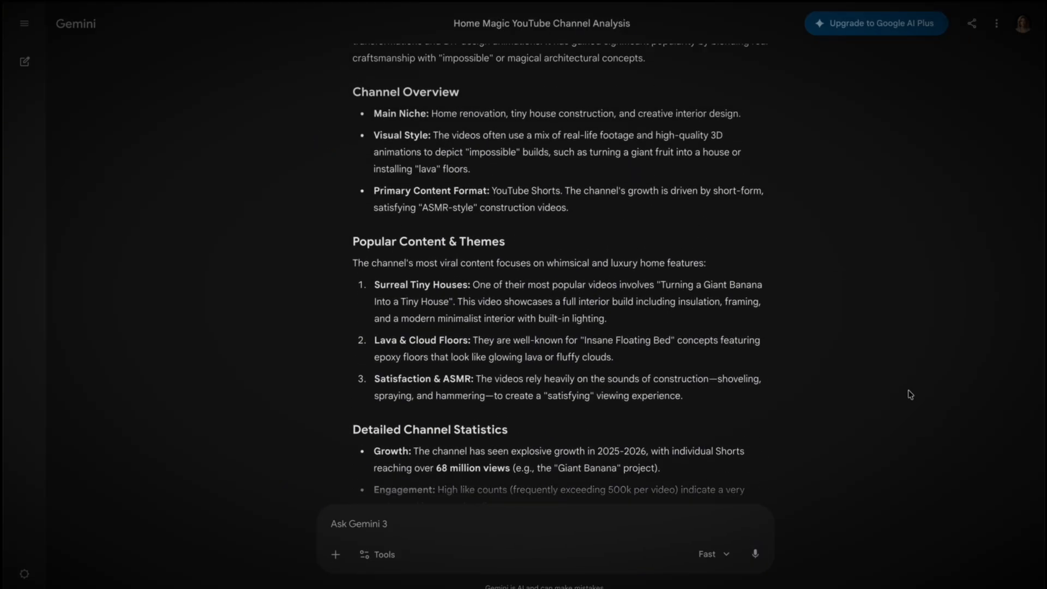
scroll(817, 440, "down", 8)
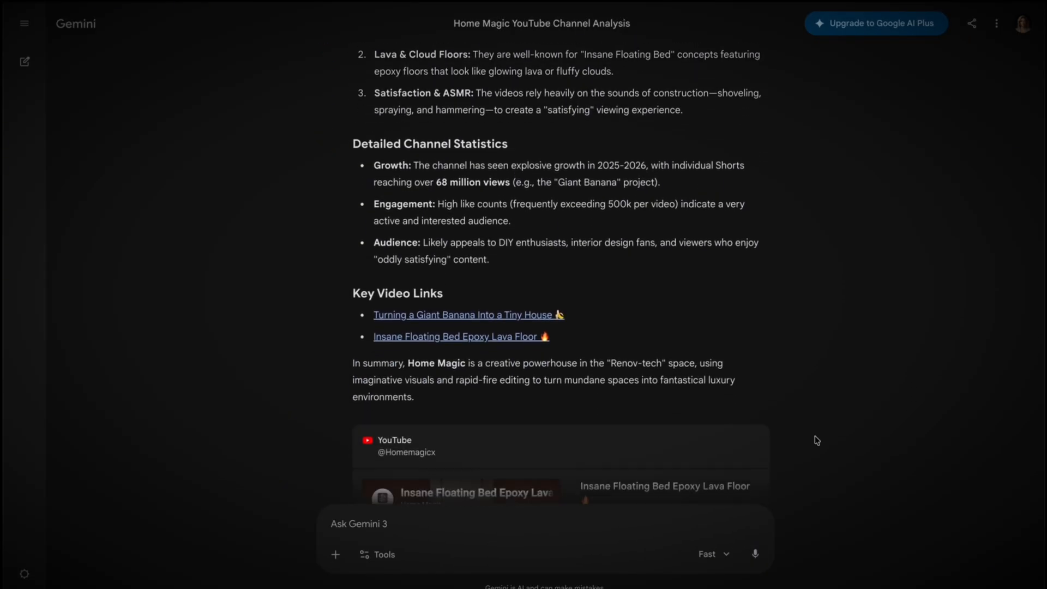
scroll(815, 440, "up", 4)
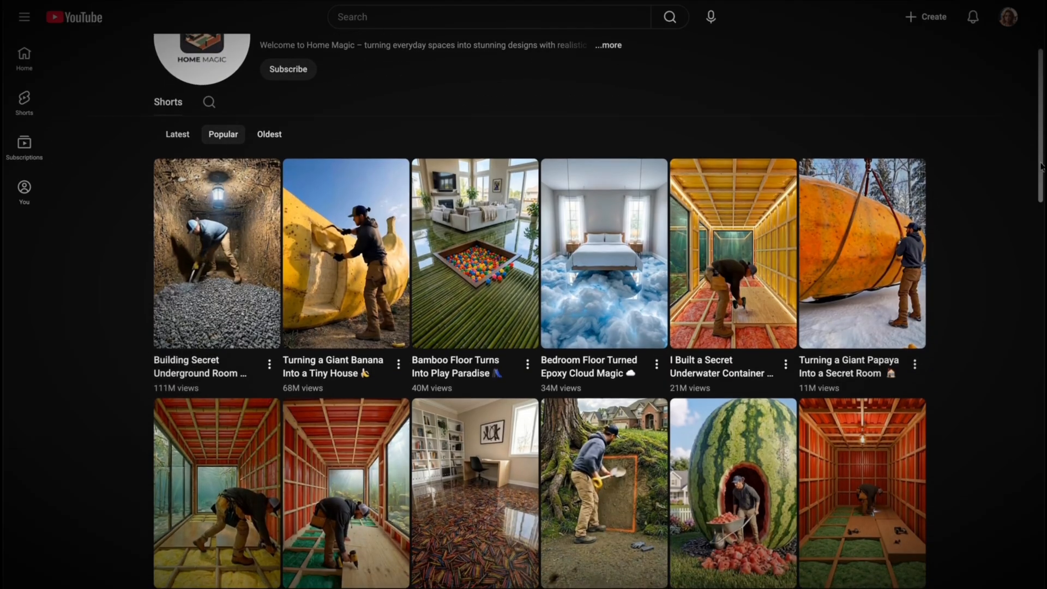
- Copy the video analysis prompt from the AI Fruit Home Niche document into the Gemini chat
scroll(1041, 180, "down", 2)
scroll(1041, 180, "down", 1)
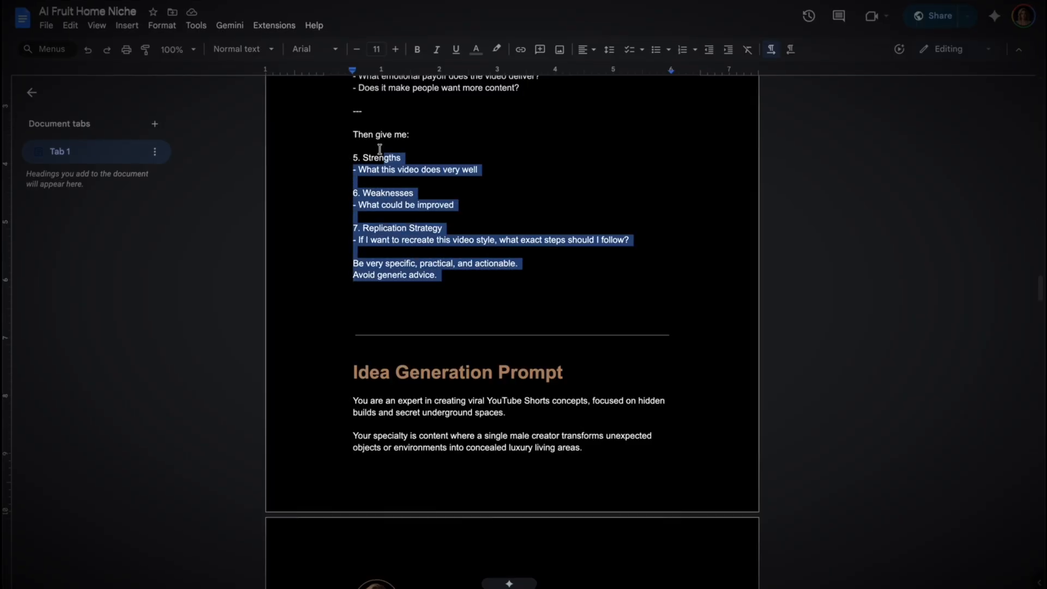
left_click_drag(351, 148, 347, 86)
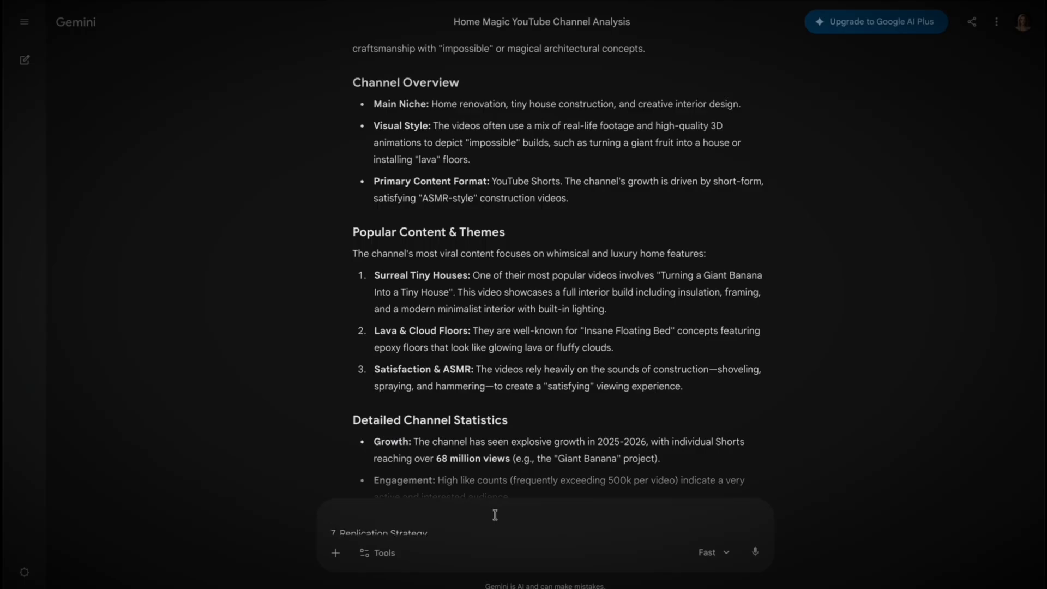
key("ctrl+v")
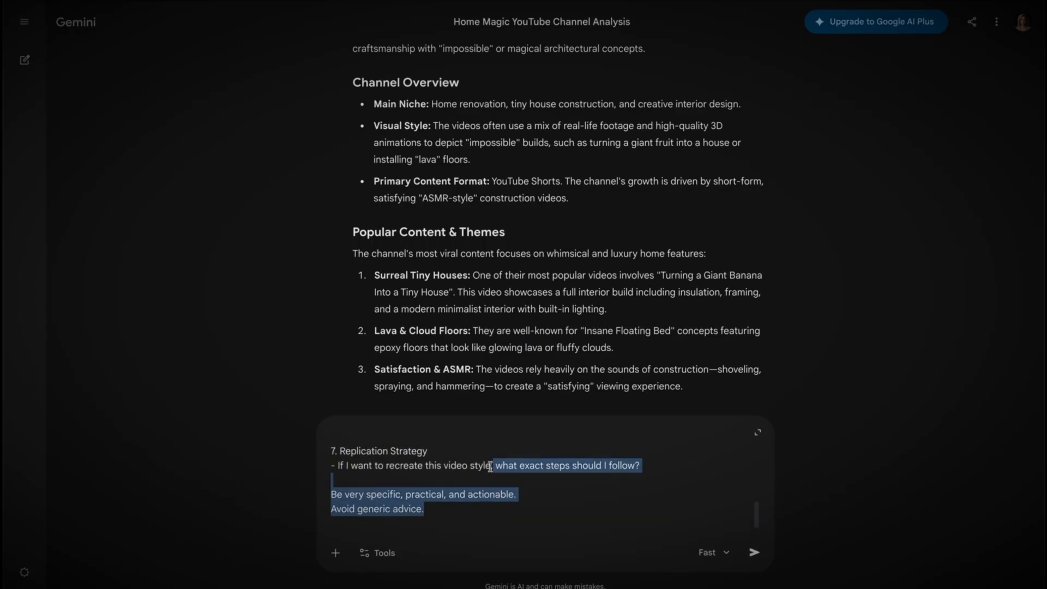
- Replace the five [PASTE LINK HERE] lines under VIDEOS TO ANALYZE with the YouTube Shorts links and submit the prompt
left_click_drag(468, 424, 326, 479)
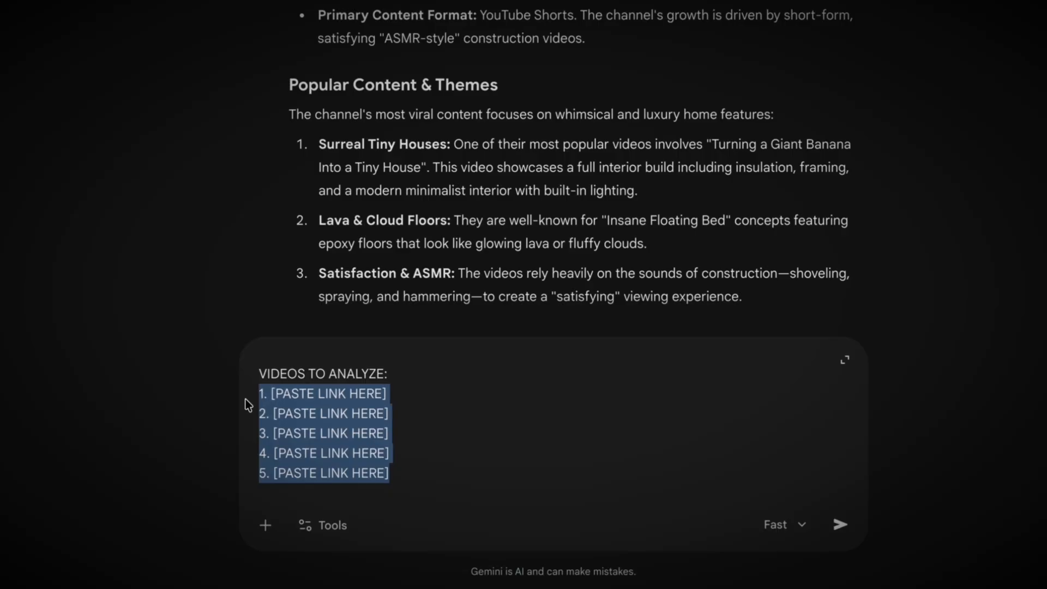
key("ctrl+v")
key("Return")
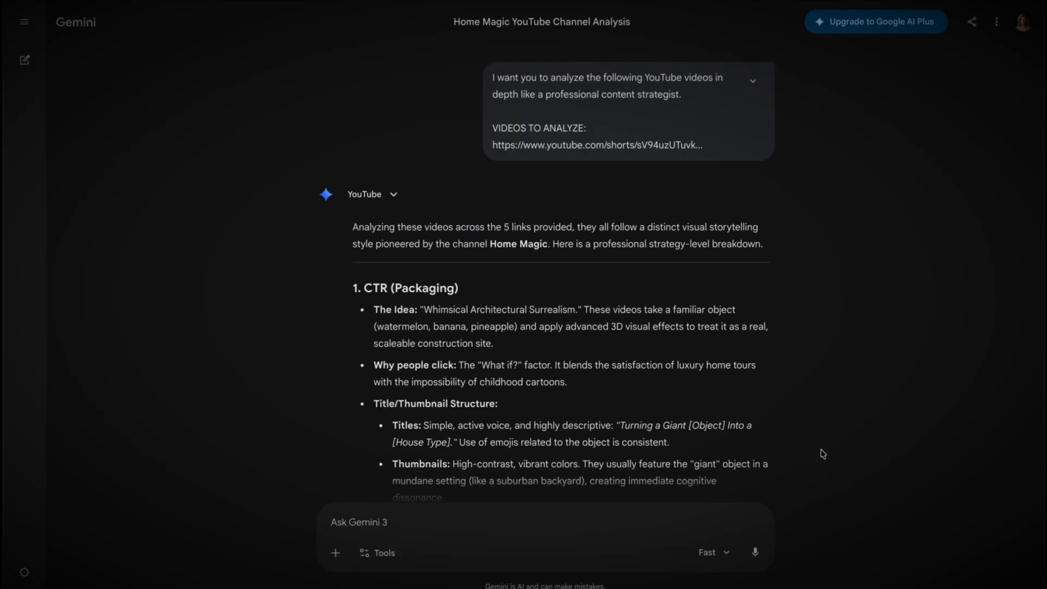
- Read through Gemini's analysis of the five Home Magic Shorts, from packaging and hook to weaknesses and linked videos
scroll(823, 454, "down", 8)
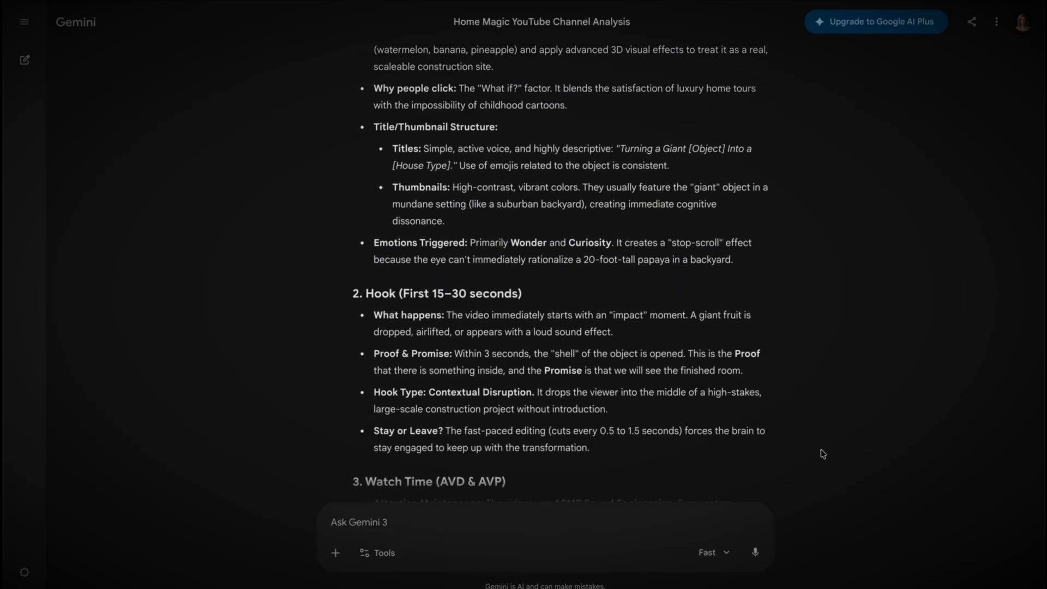
scroll(823, 454, "down", 10)
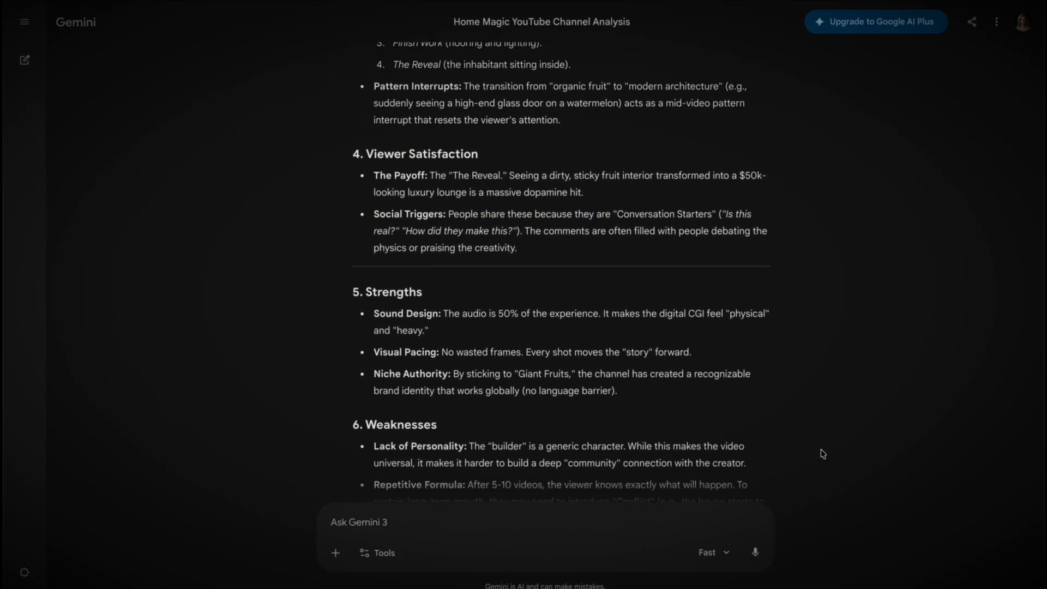
scroll(823, 454, "down", 9)
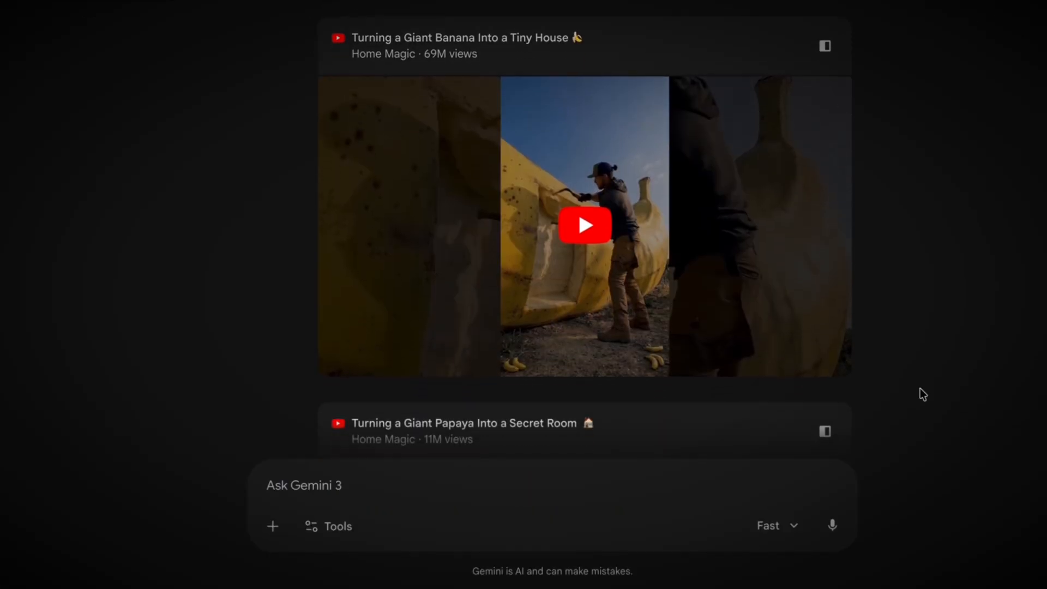
scroll(920, 388, "down", 12)
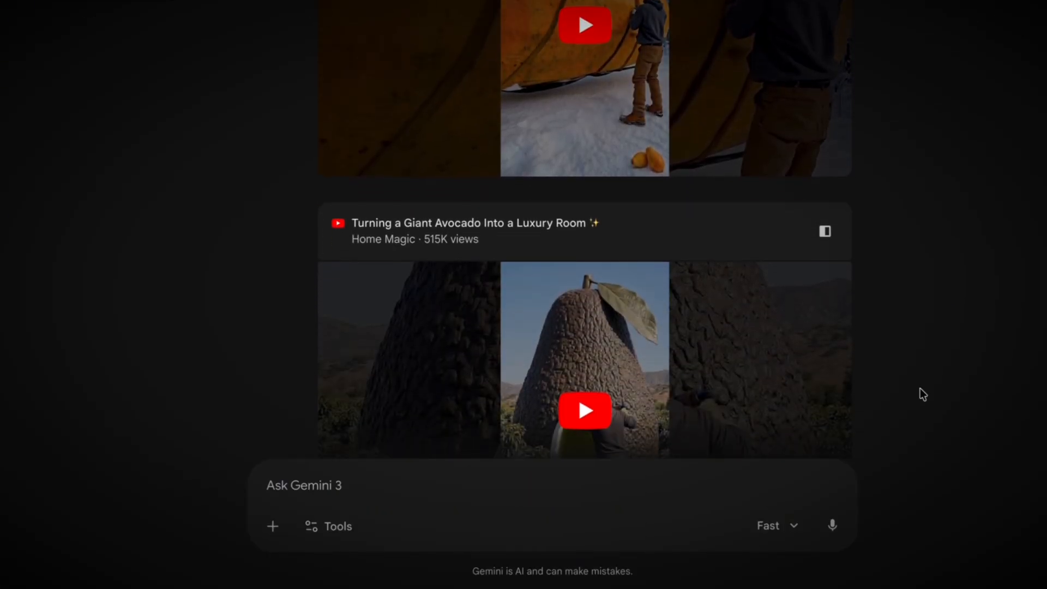
scroll(921, 389, "down", 10)
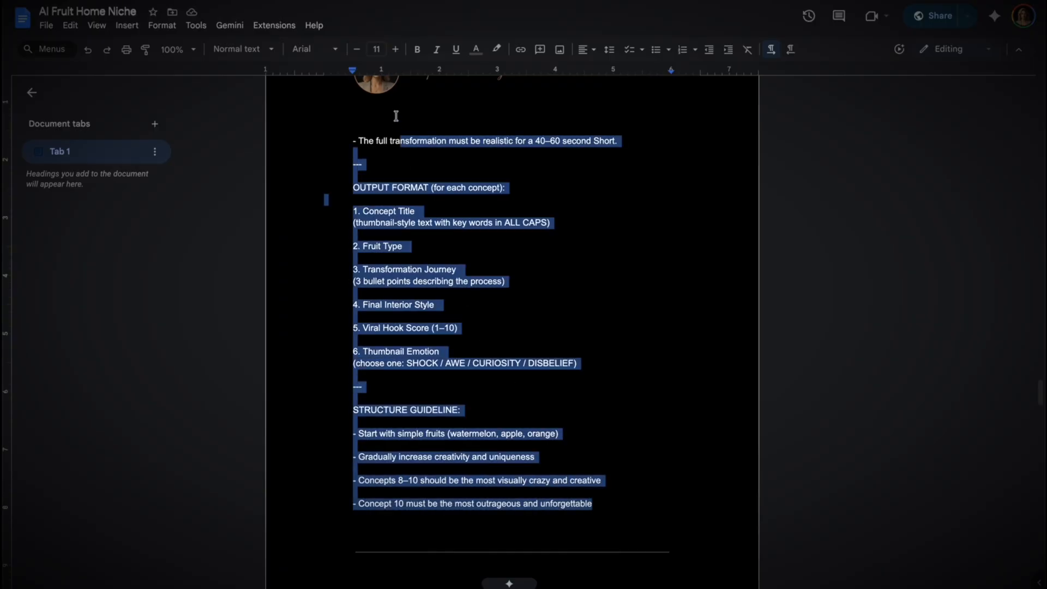
- Copy the giant-fruit Shorts concept prompt from the AI Fruit Home Niche document into Gemini, submit it and read the concepts
scroll(382, 163, "up", 20)
left_click_drag(396, 116, 353, 242)
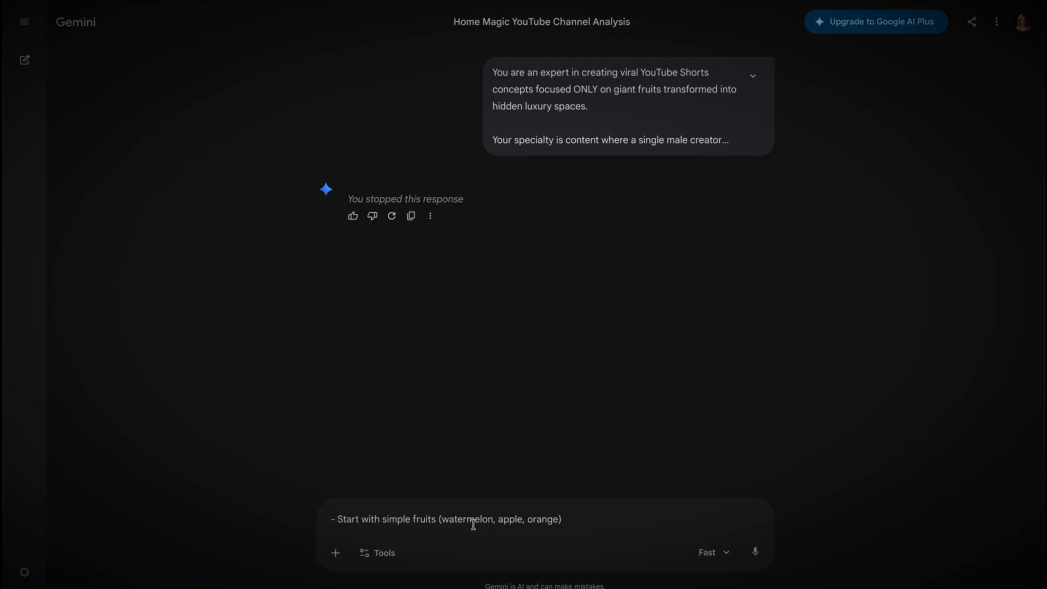
key("Return")
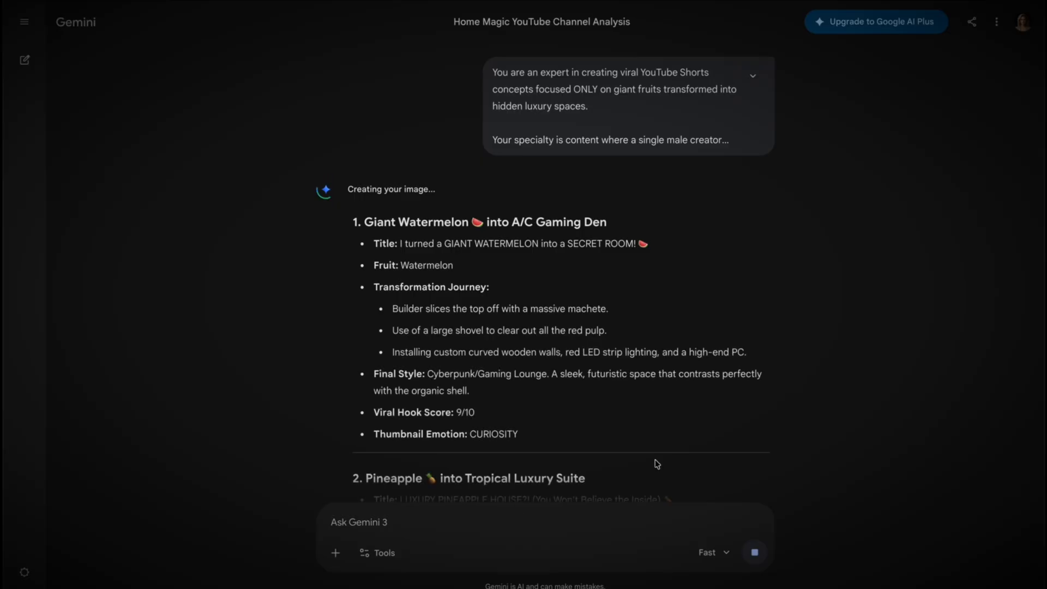
scroll(879, 428, "down", 3)
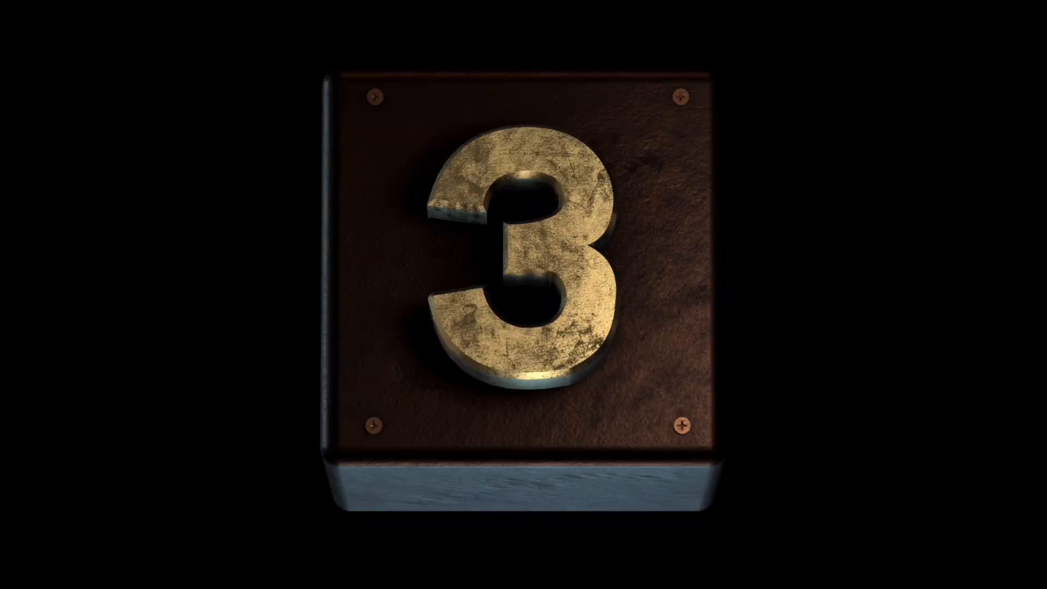
- Copy the cinematic AI director prompt and submit it in the Gemini chat
left_click_drag(619, 402, 344, 203)
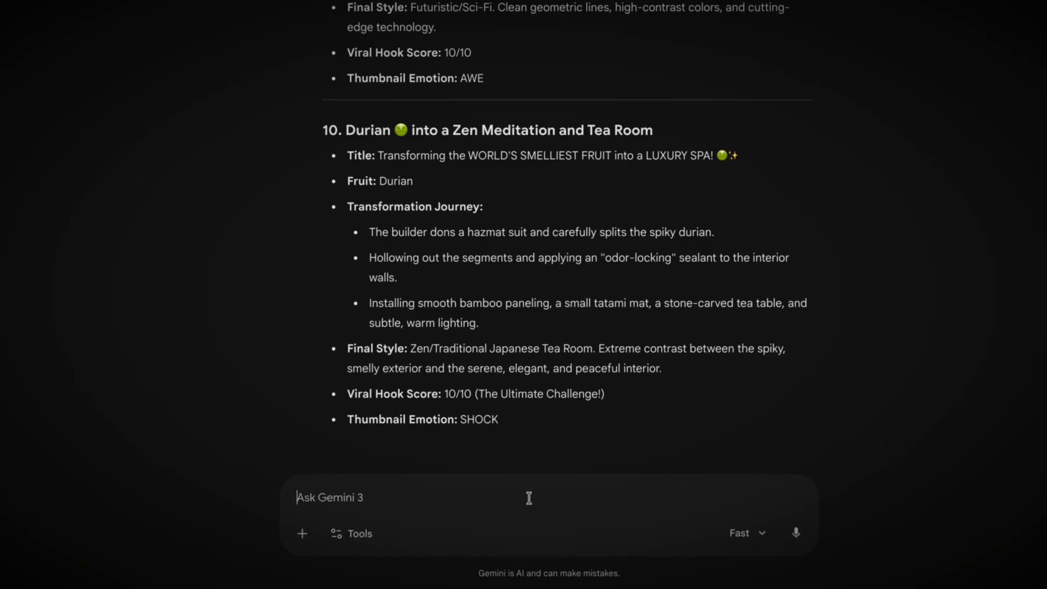
key("ctrl+v")
scroll(363, 464, "up", 15)
key("Return")
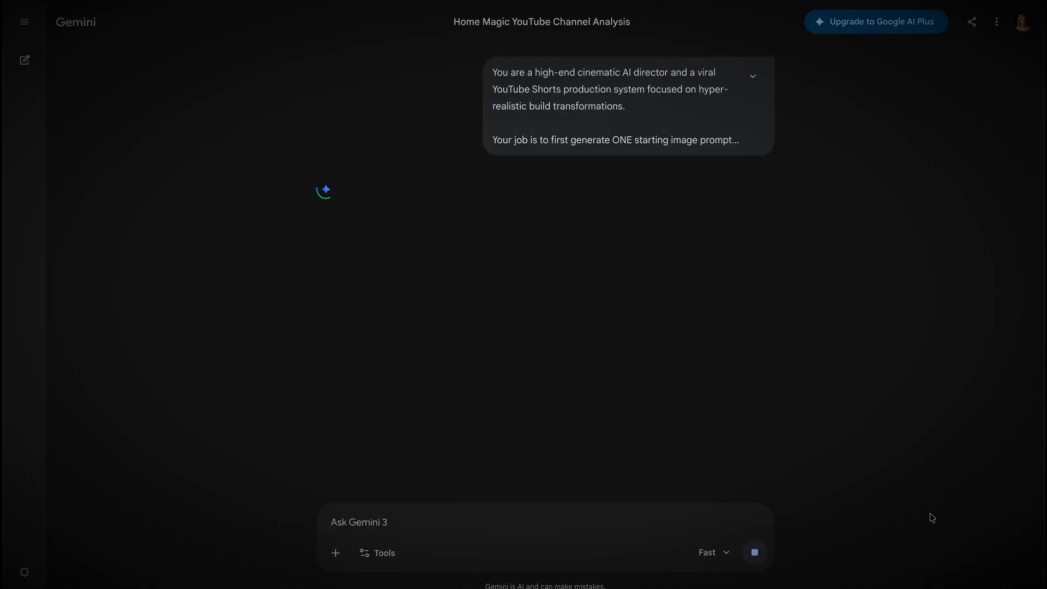
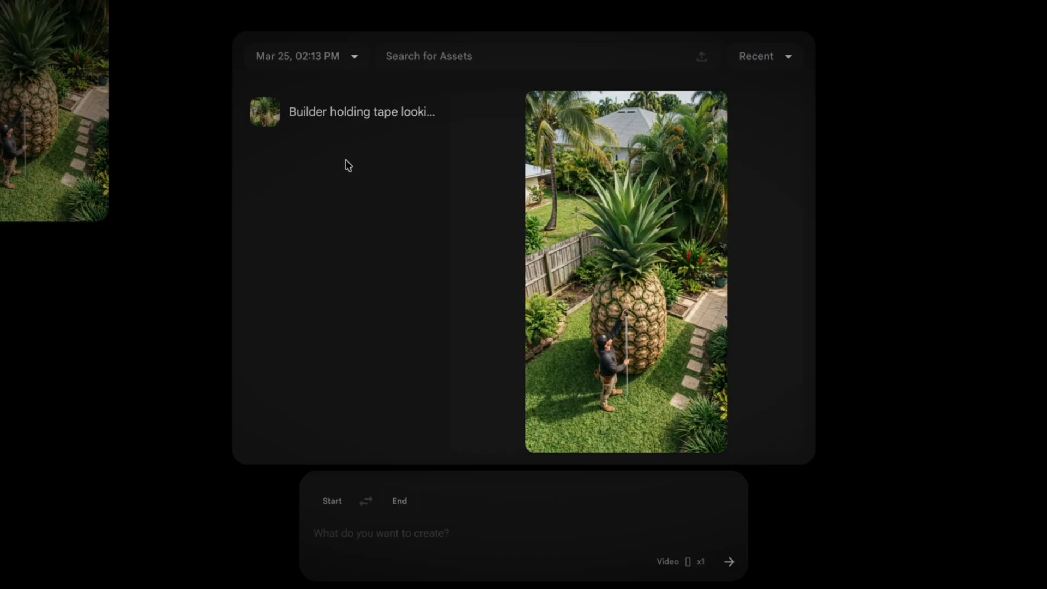
- Generate a fast-motion timelapse video of the builder inspecting the giant pineapple, using the pineapple image as the start frame
left_click(306, 125)
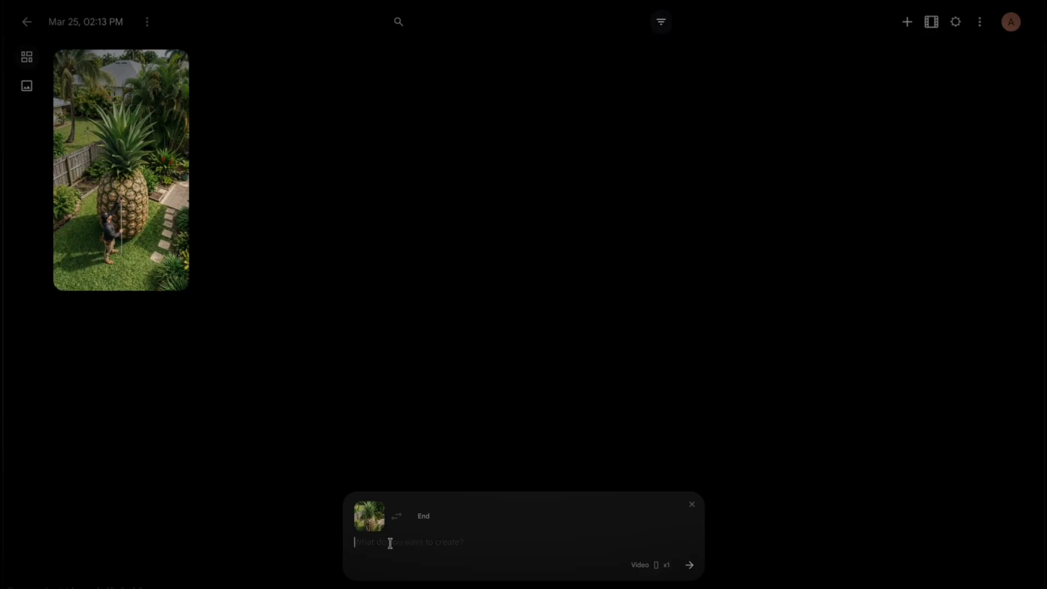
type("Static high-angle camera. Fast-motion timelapse. The builder walks around the giant pineapple, inspecting the exterior skin and measuring the height with a long tape measure. His movements are quick and efficient. The environment remains perfectly still.")
key("Return")
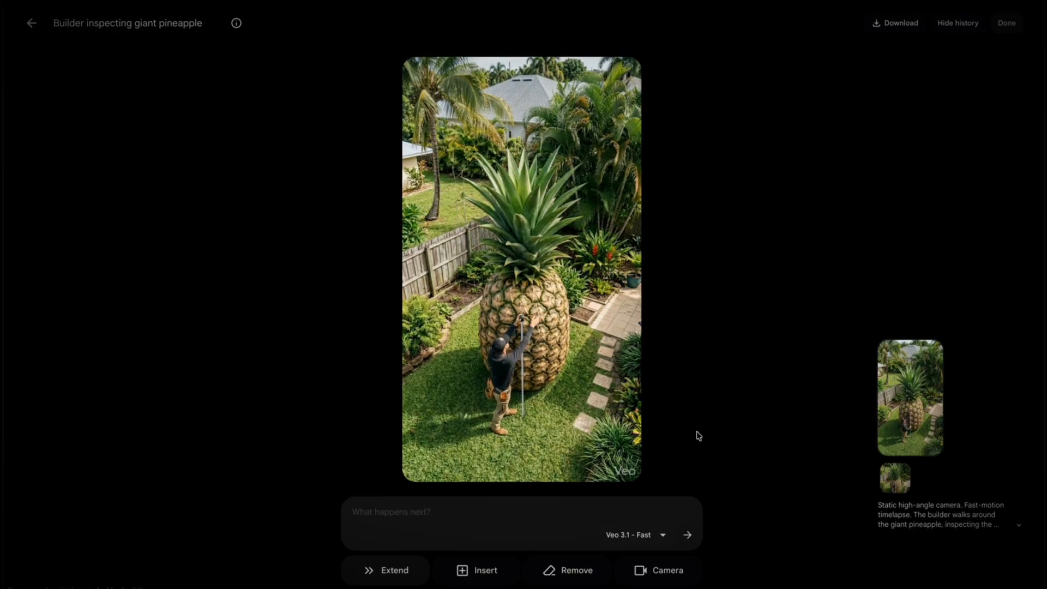
- Go to the last frame of the generated pineapple inspection video
mouse_move(420, 466)
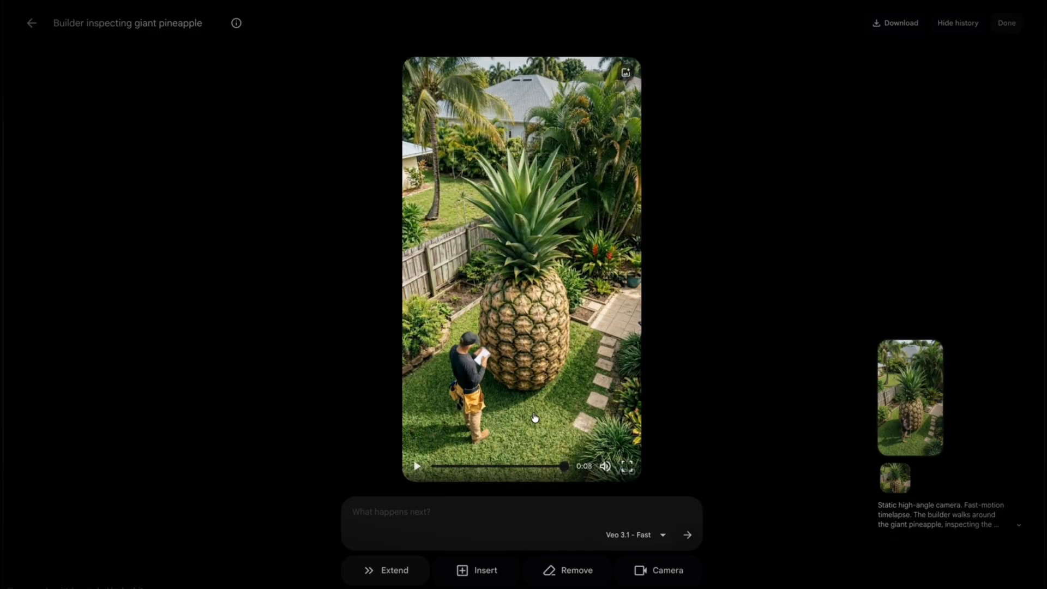
left_click(564, 467)
left_click(562, 467)
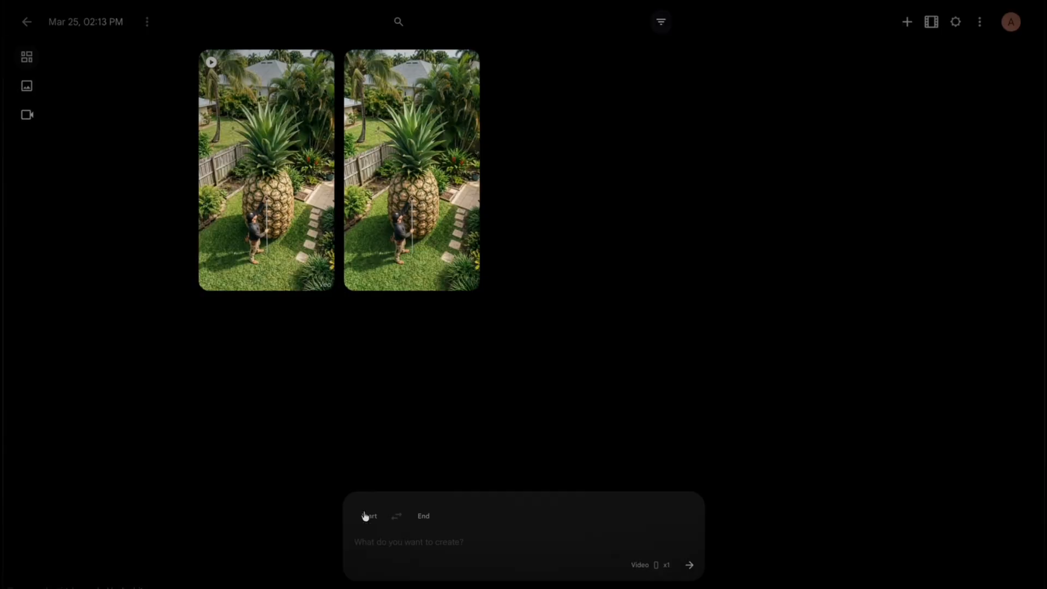
- Set a start frame and generate a timelapse of the builder chalking the entry outline and cutting the pineapple rind with a circular saw
left_click(366, 516)
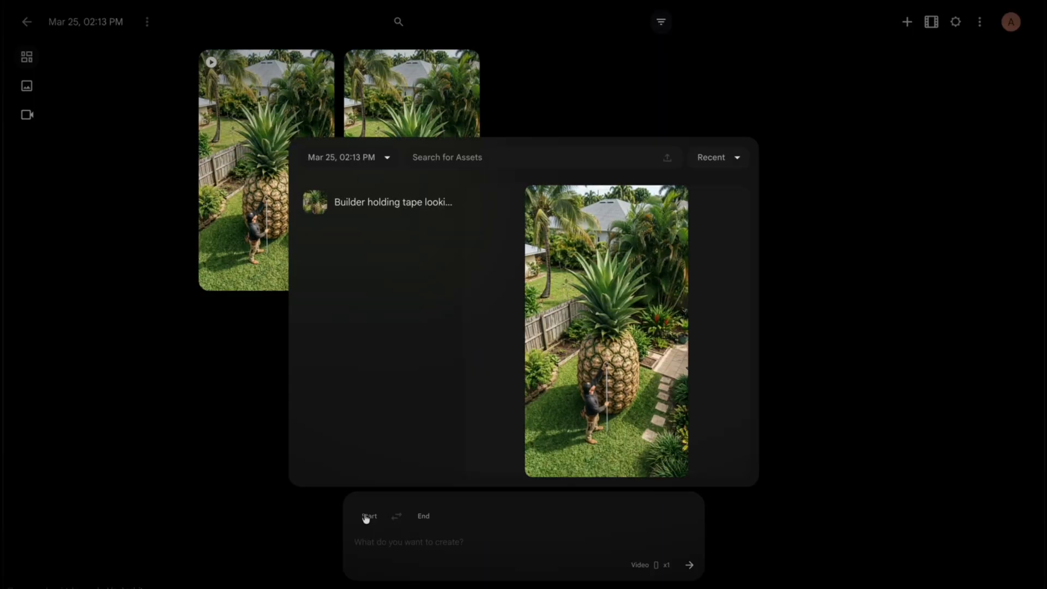
left_click(334, 205)
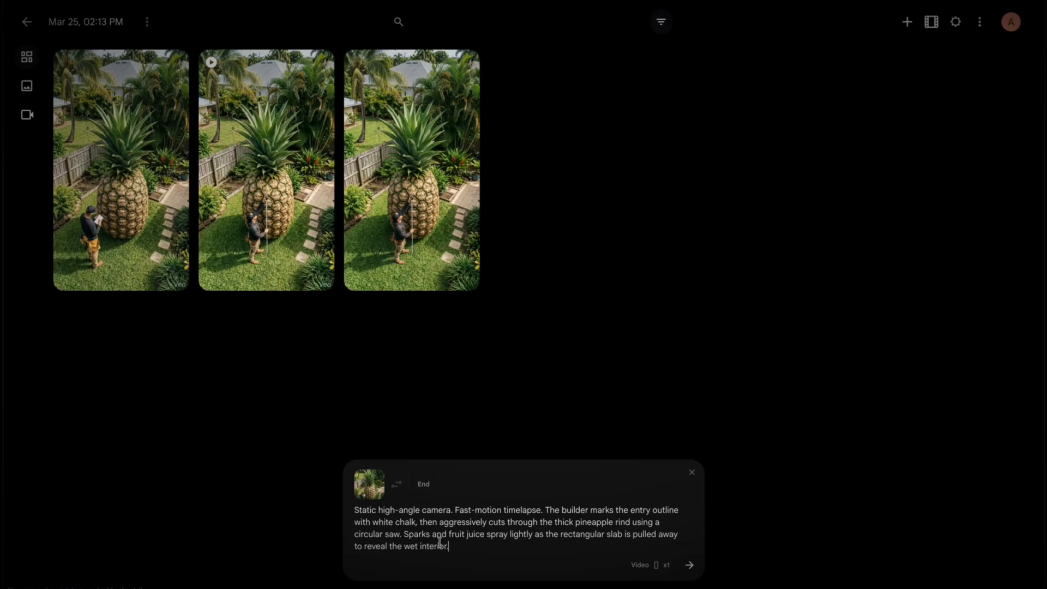
key("Return")
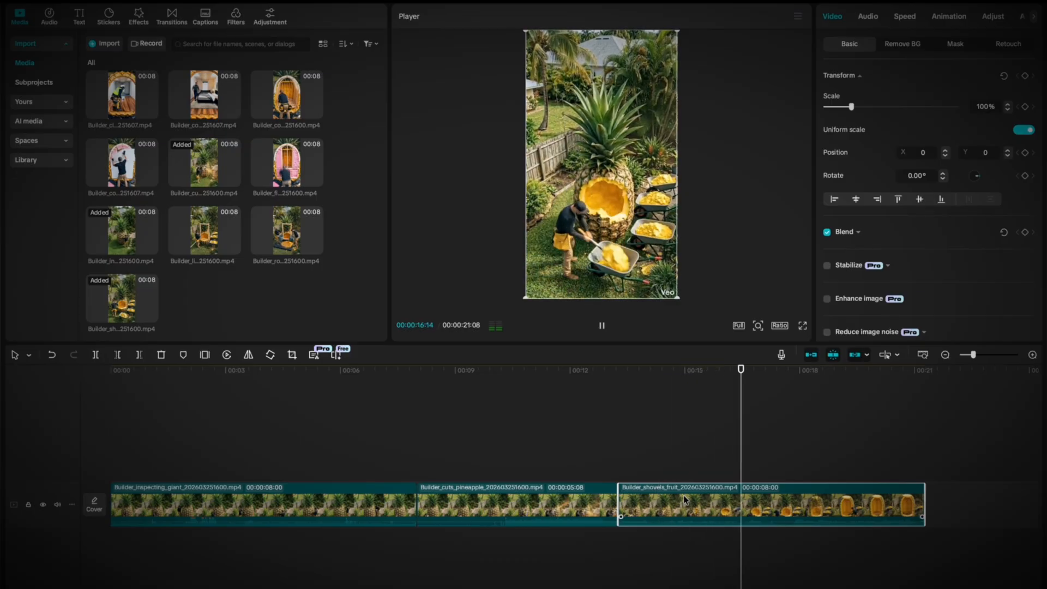
- In CapCut, trim the end of the fruit-shovelling clip to 00:00:04:10 and append the wooden-frame lifting clip after it
key("space")
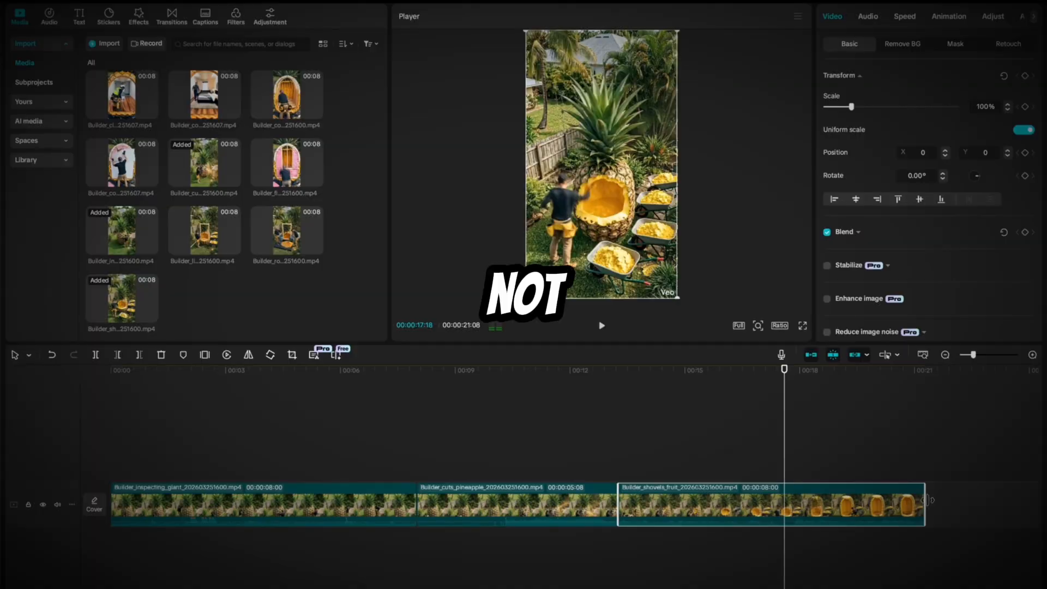
left_click_drag(924, 501, 786, 500)
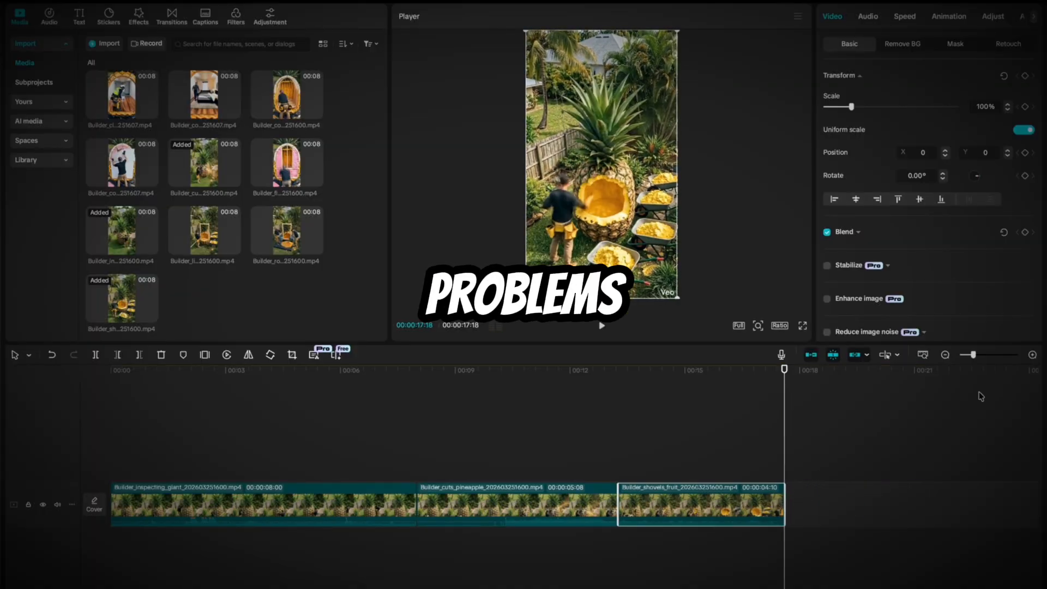
left_click(946, 355)
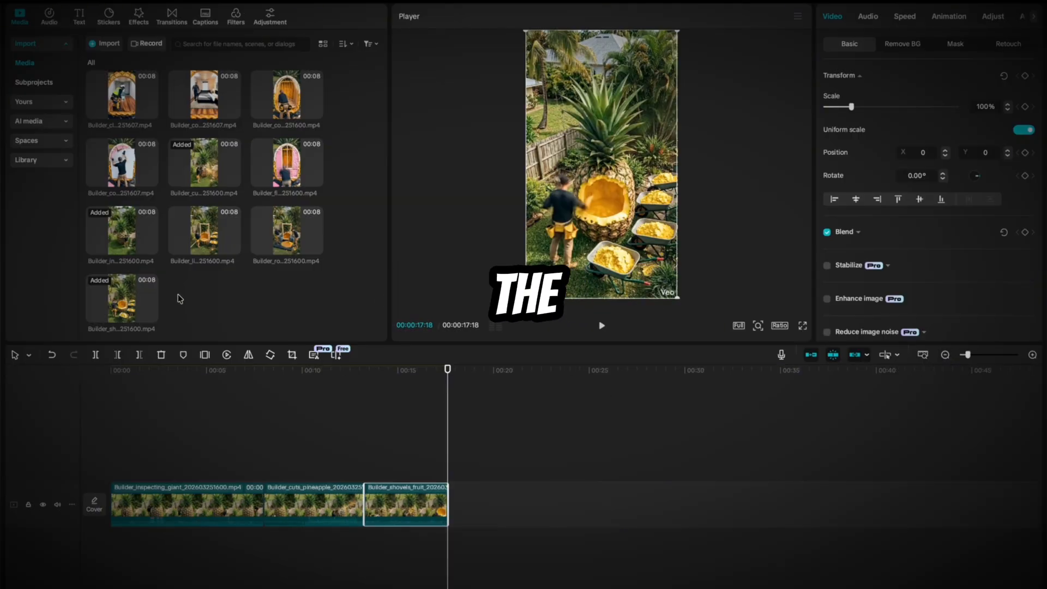
left_click_drag(231, 246, 458, 502)
key("space")
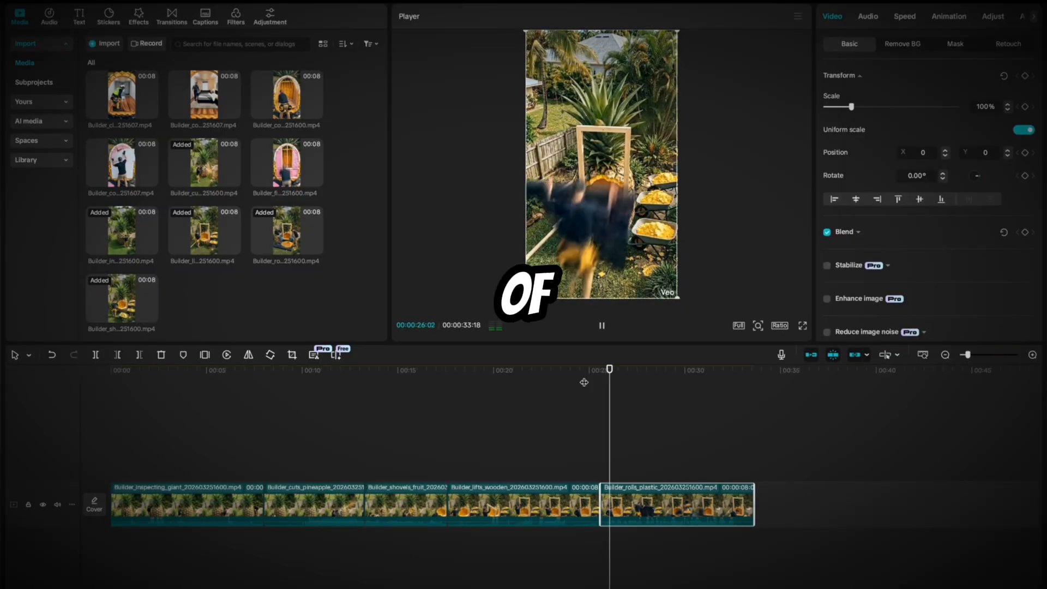
- Trim the end of the wooden-frame lifting clip at 00:00:24:08 and play the sequence
left_click_drag(593, 383, 576, 388)
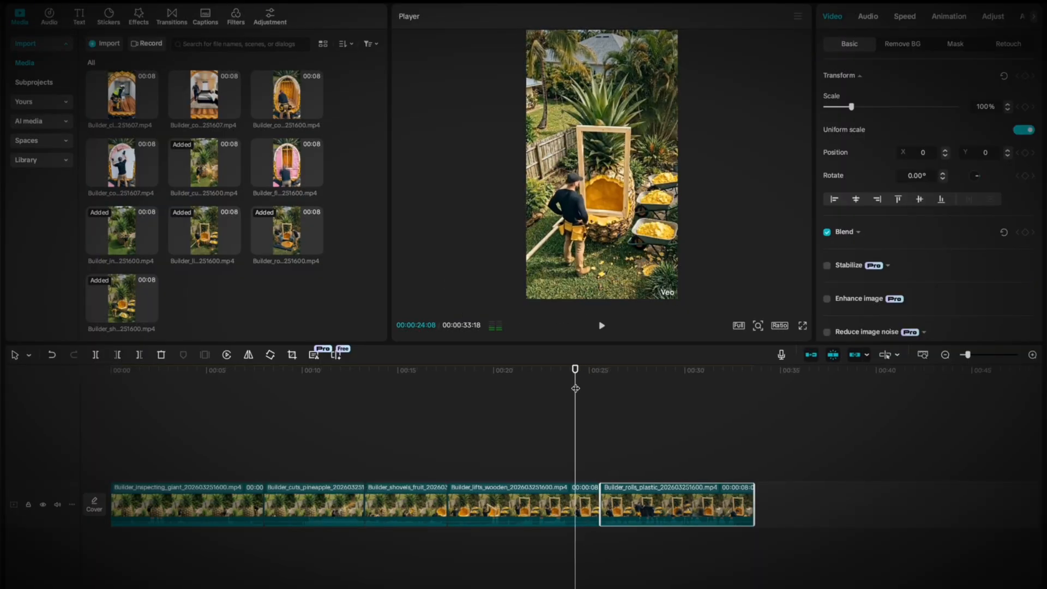
left_click(596, 507)
left_click_drag(602, 506, 574, 506)
key("space")
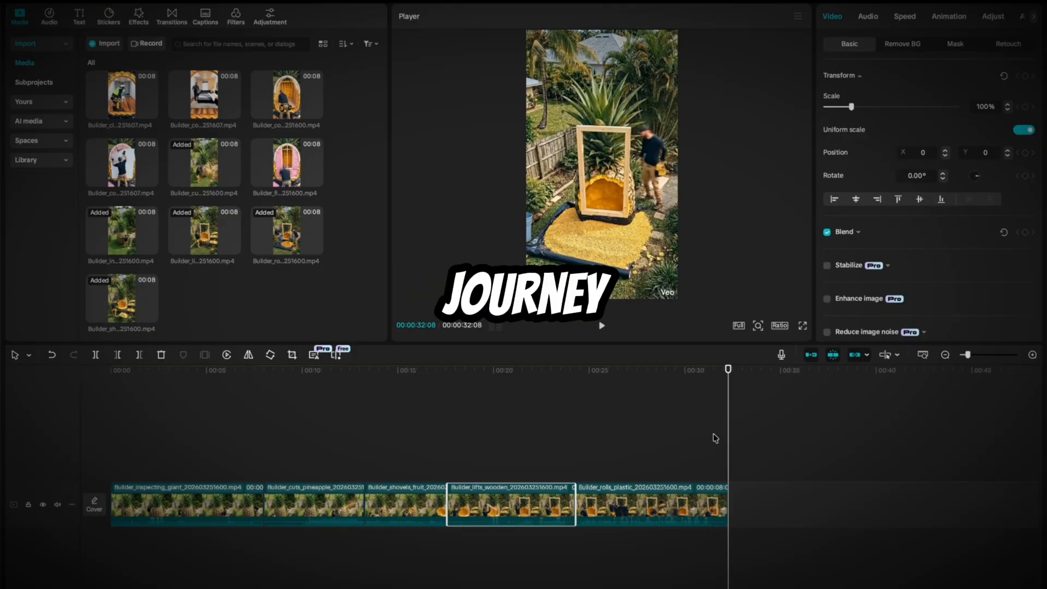
- Play the assembled pineapple sequence from the beginning to check how the clips flow
left_click_drag(716, 438, 725, 491)
key("Home")
key("space")
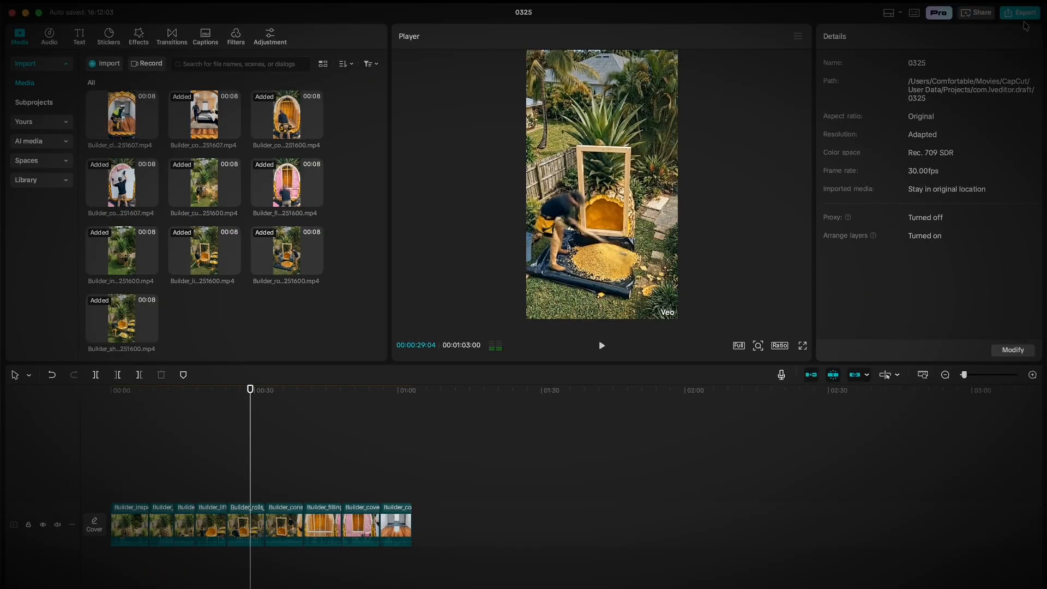
- Open the export settings for the assembled 0325 project and choose the video resolution
left_click(1023, 13)
left_click(690, 252)
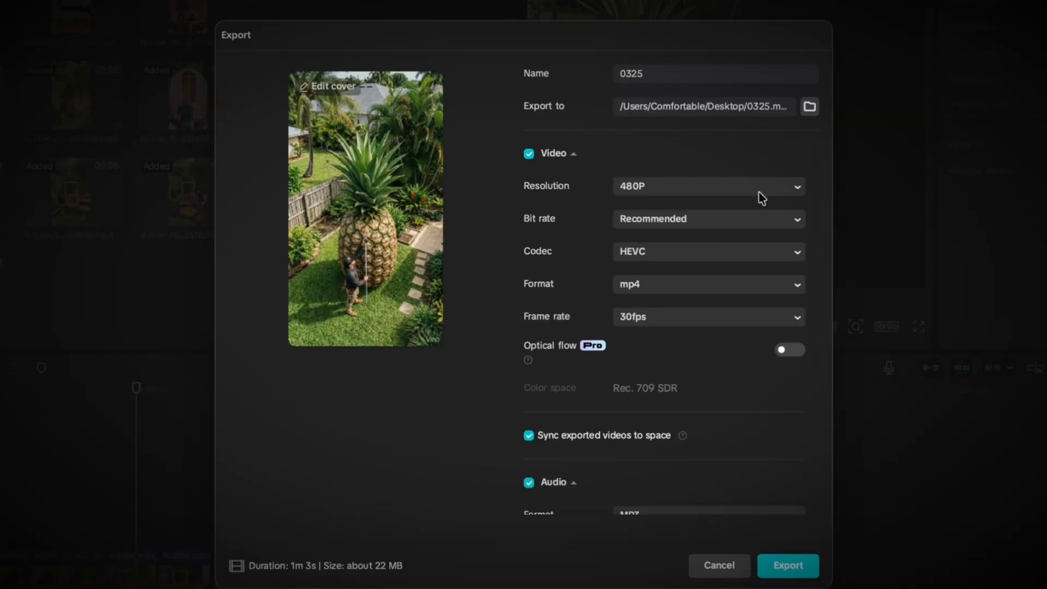
left_click(721, 242)
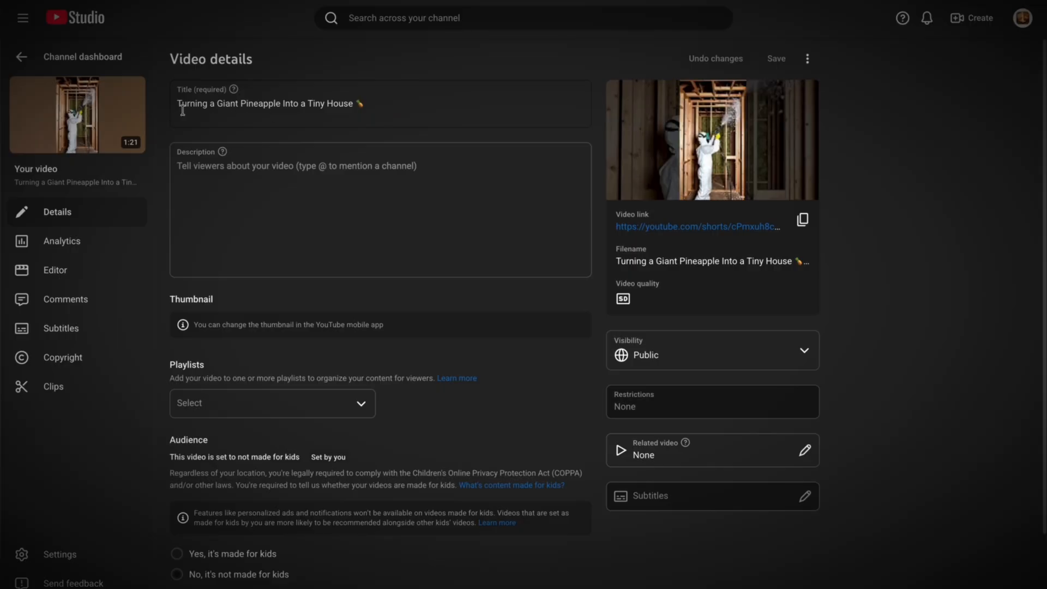
- In YouTube Studio, examine the pineapple video's title and the altered content question in its details
left_click_drag(179, 104, 363, 105)
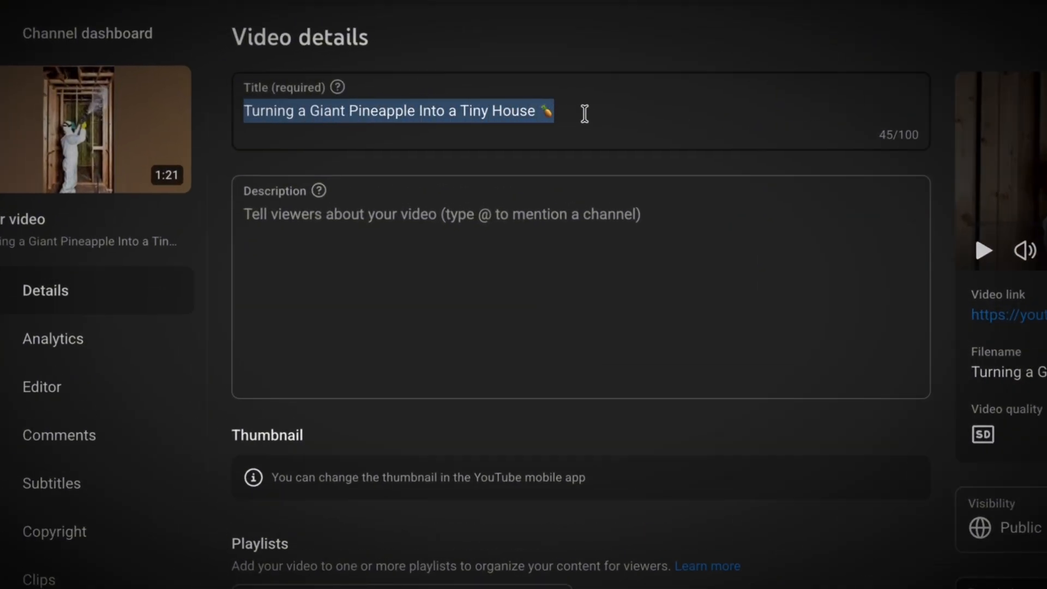
scroll(578, 118, "down", 10)
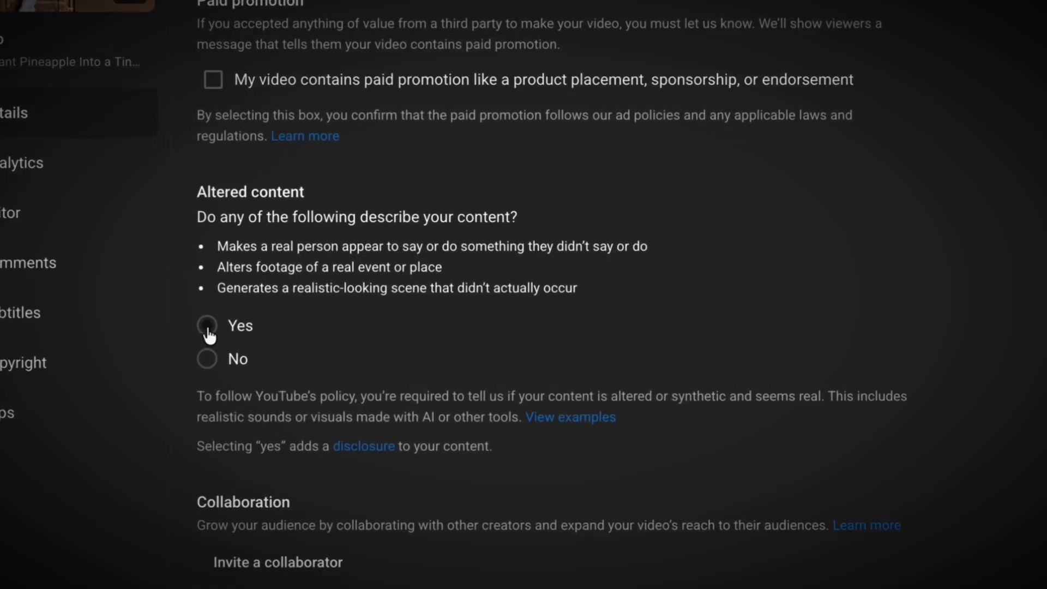
left_click_drag(201, 186, 344, 194)
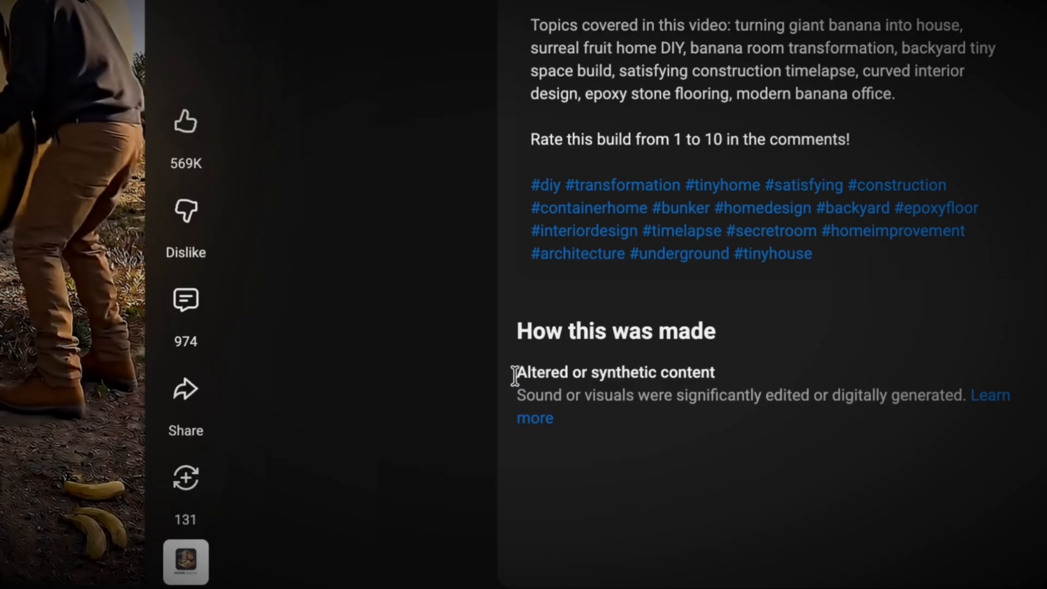
- Examine the altered or synthetic content notice and the view count in the giant banana Short's description
left_click_drag(516, 372, 749, 427)
left_click_drag(604, 171, 758, 176)
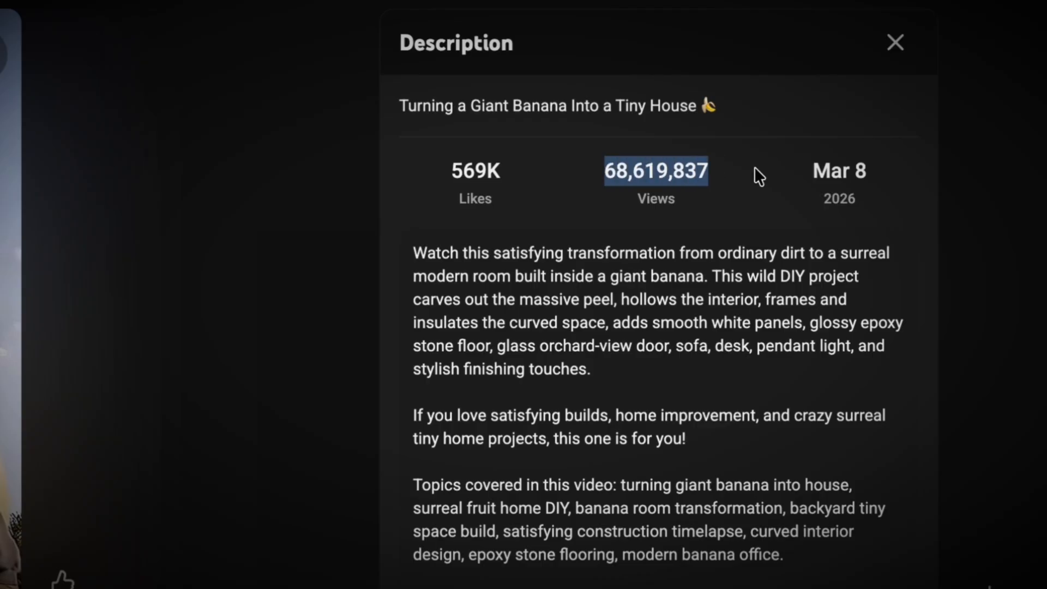